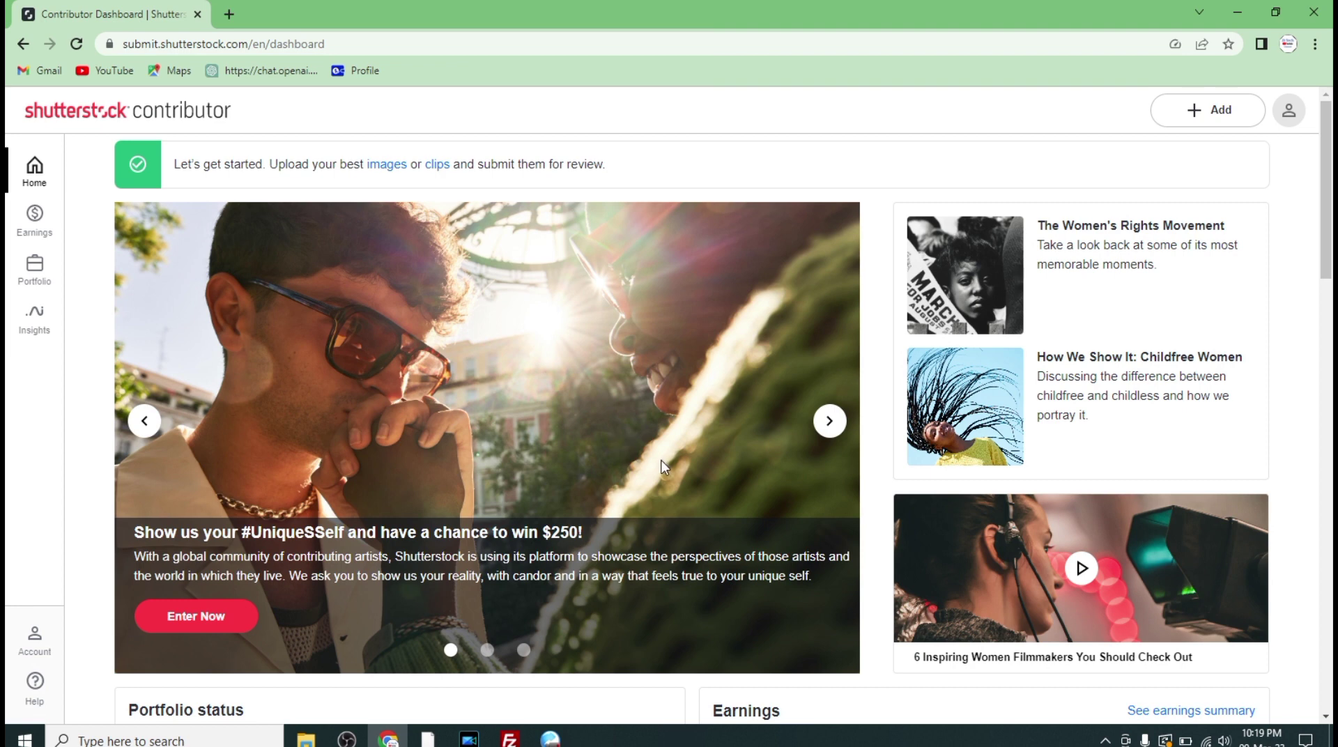
# - Upload the video file "5 hazar normal 38 seccc" from the Desktop folder as new media
pyautogui.click(1219, 116)
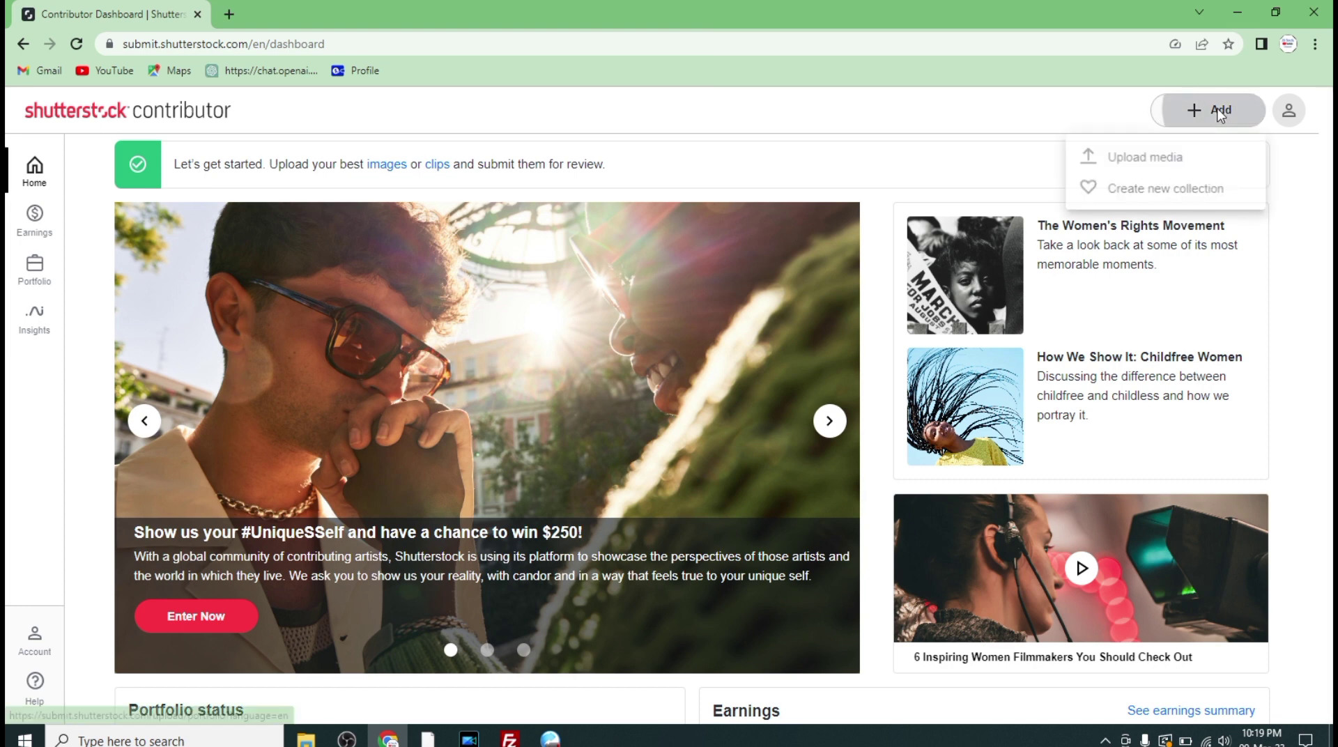
pyautogui.click(1135, 162)
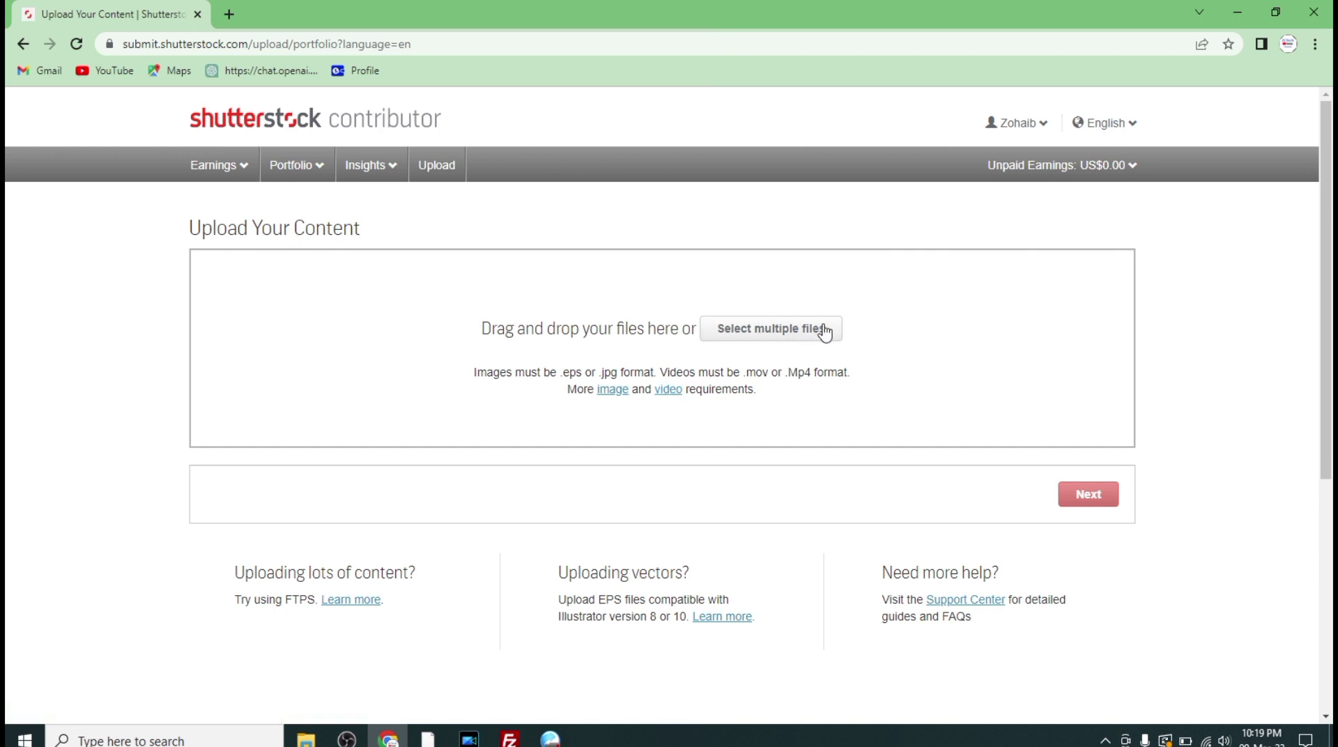
pyautogui.click(758, 331)
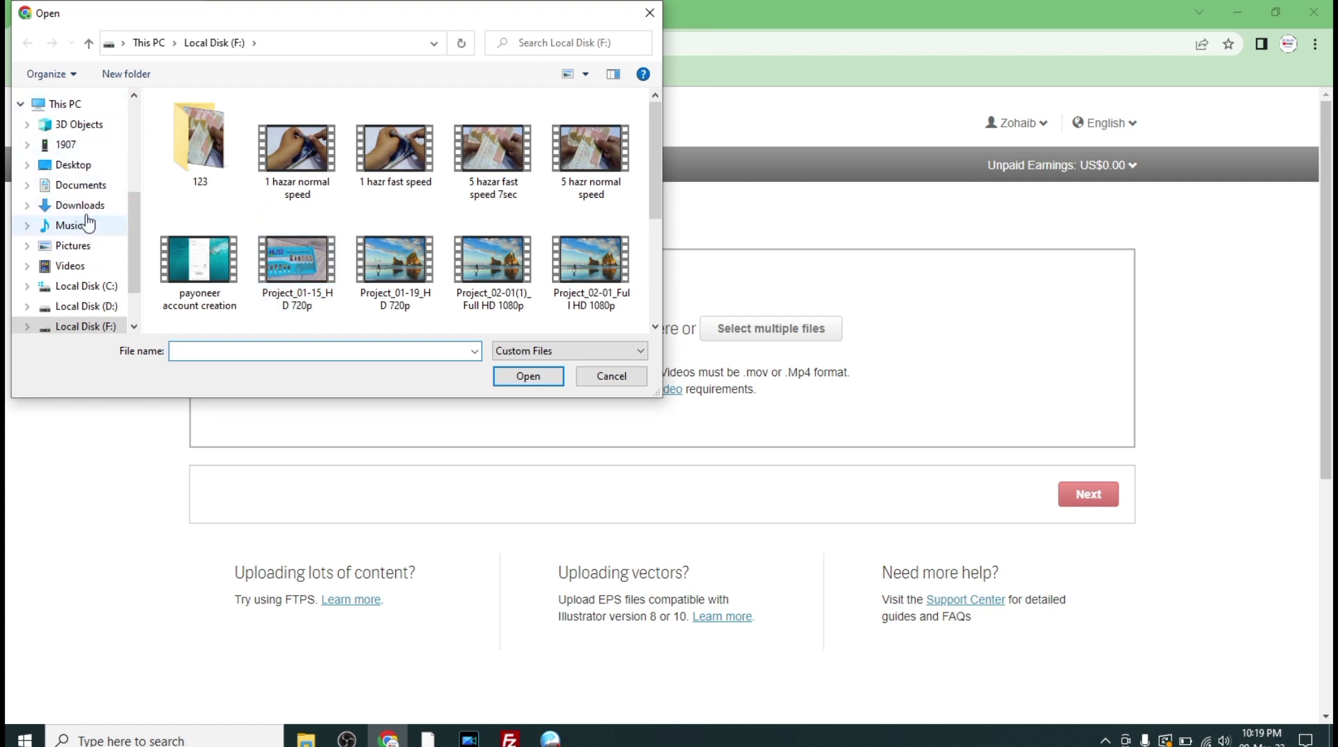
pyautogui.click(73, 166)
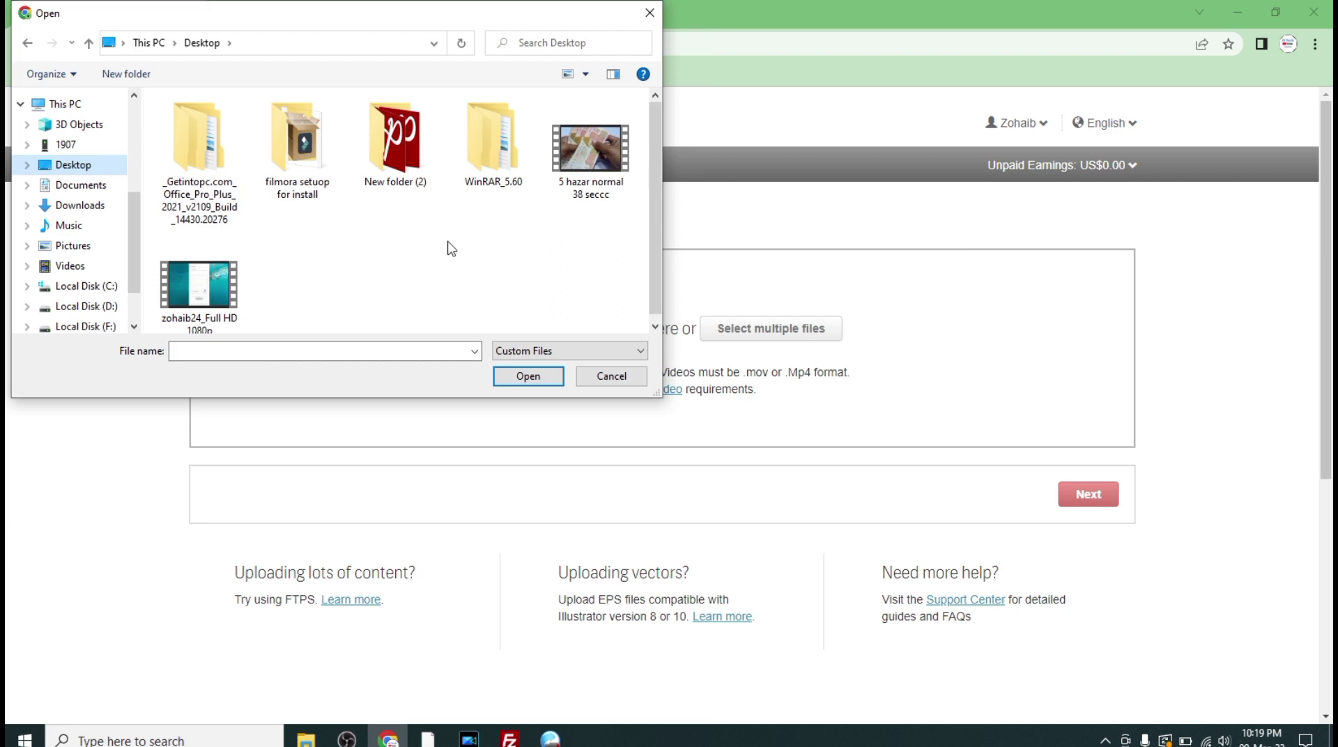
pyautogui.click(577, 170)
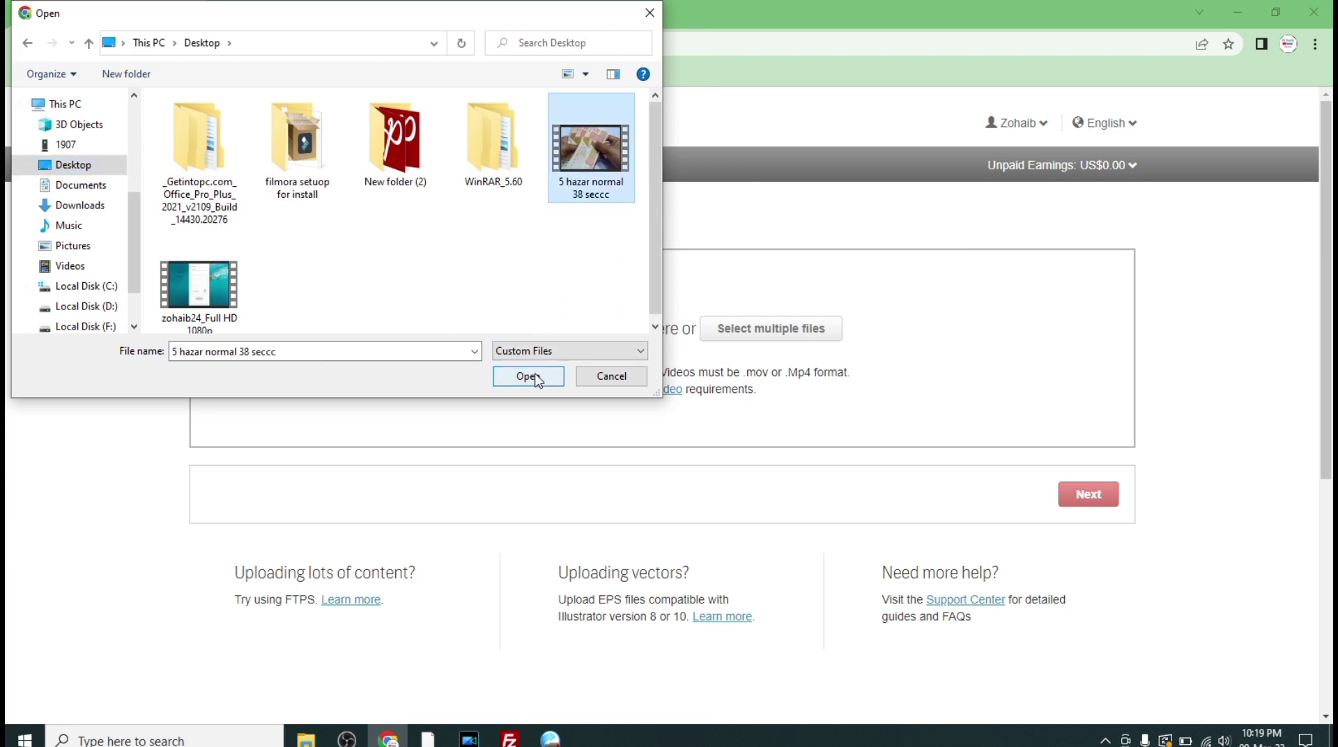
pyautogui.click(320, 353)
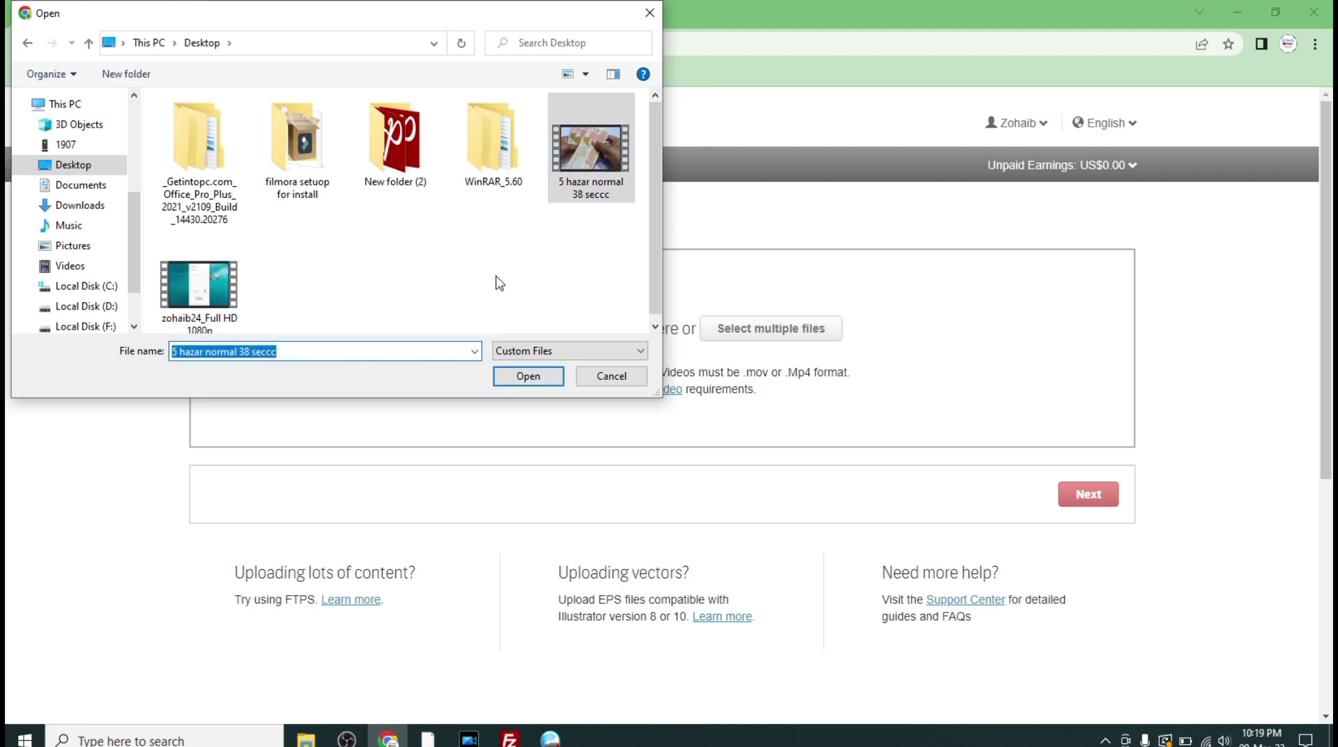
pyautogui.click(555, 269)
pyautogui.click(593, 149)
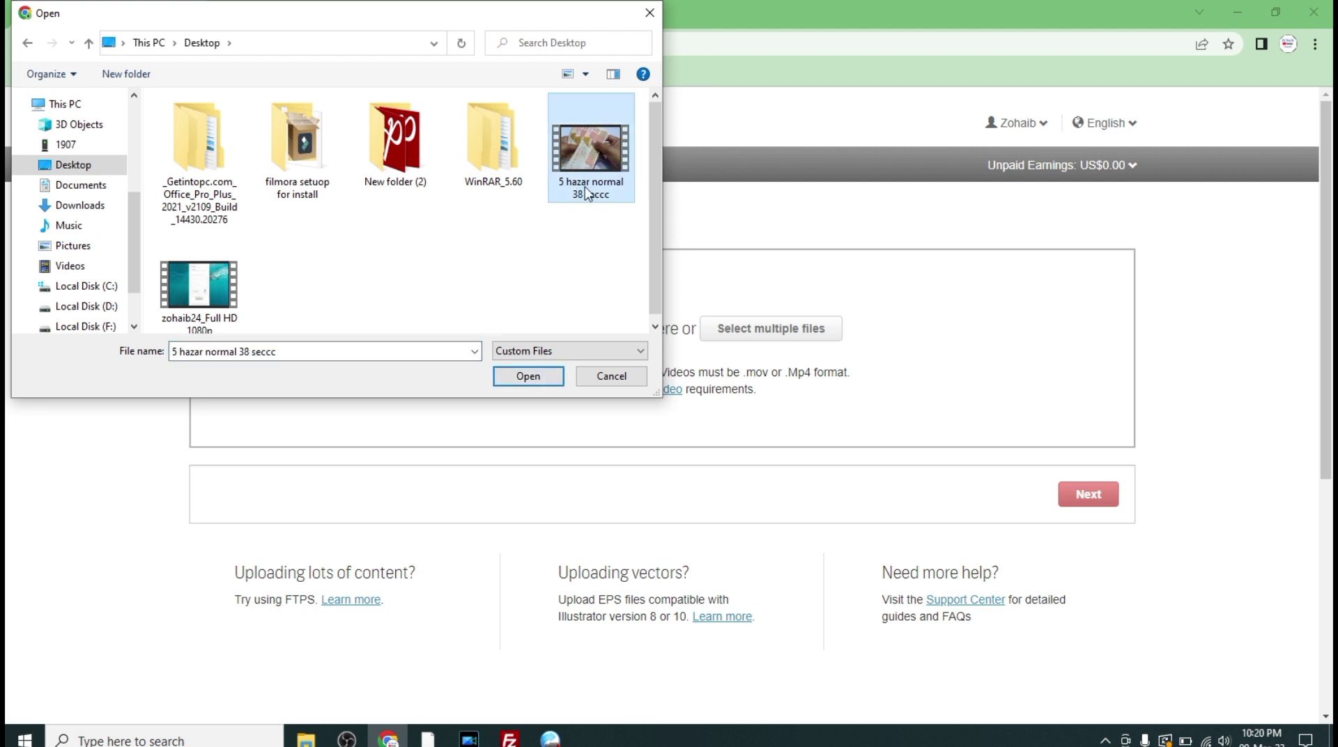
pyautogui.click(530, 381)
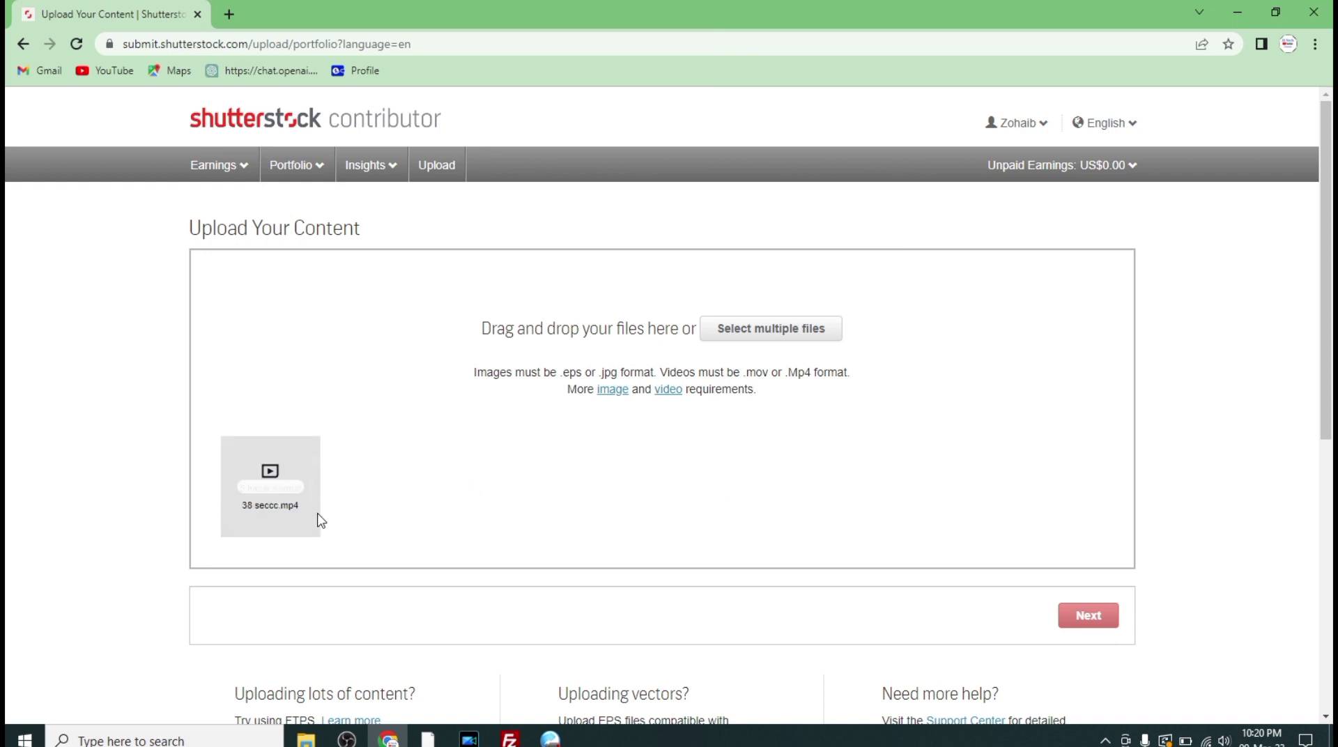
# - Continue to the content submission page and select the clip "5 hazar normal 38 seccc.mp4" for adding details
pyautogui.moveTo(277, 501)
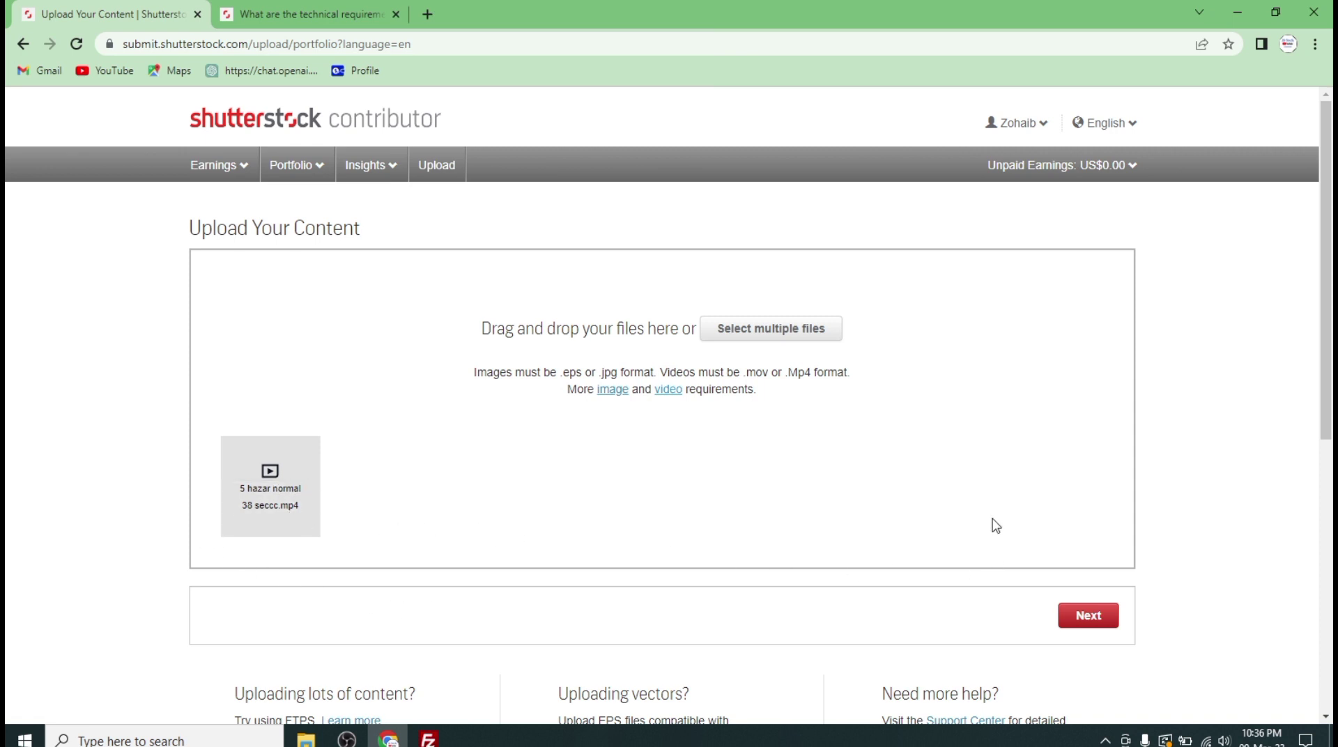
pyautogui.click(1089, 617)
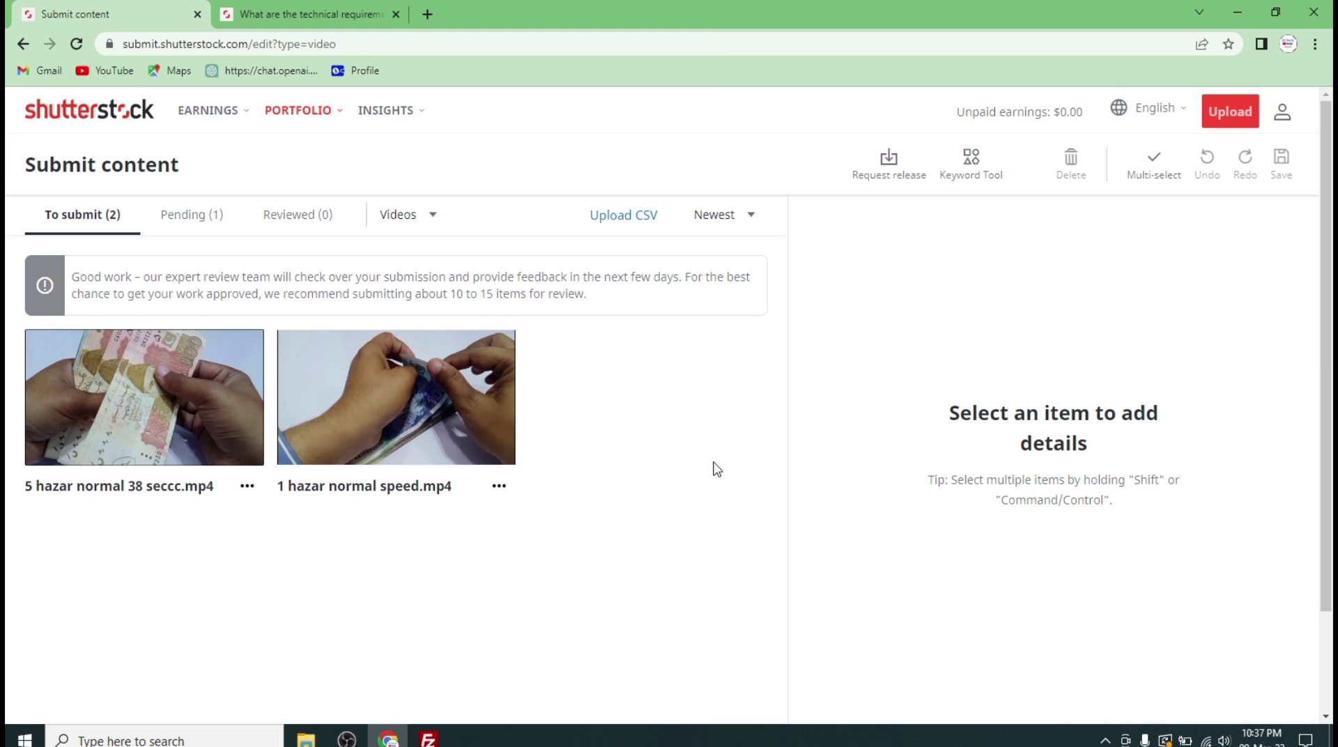
pyautogui.moveTo(72, 383)
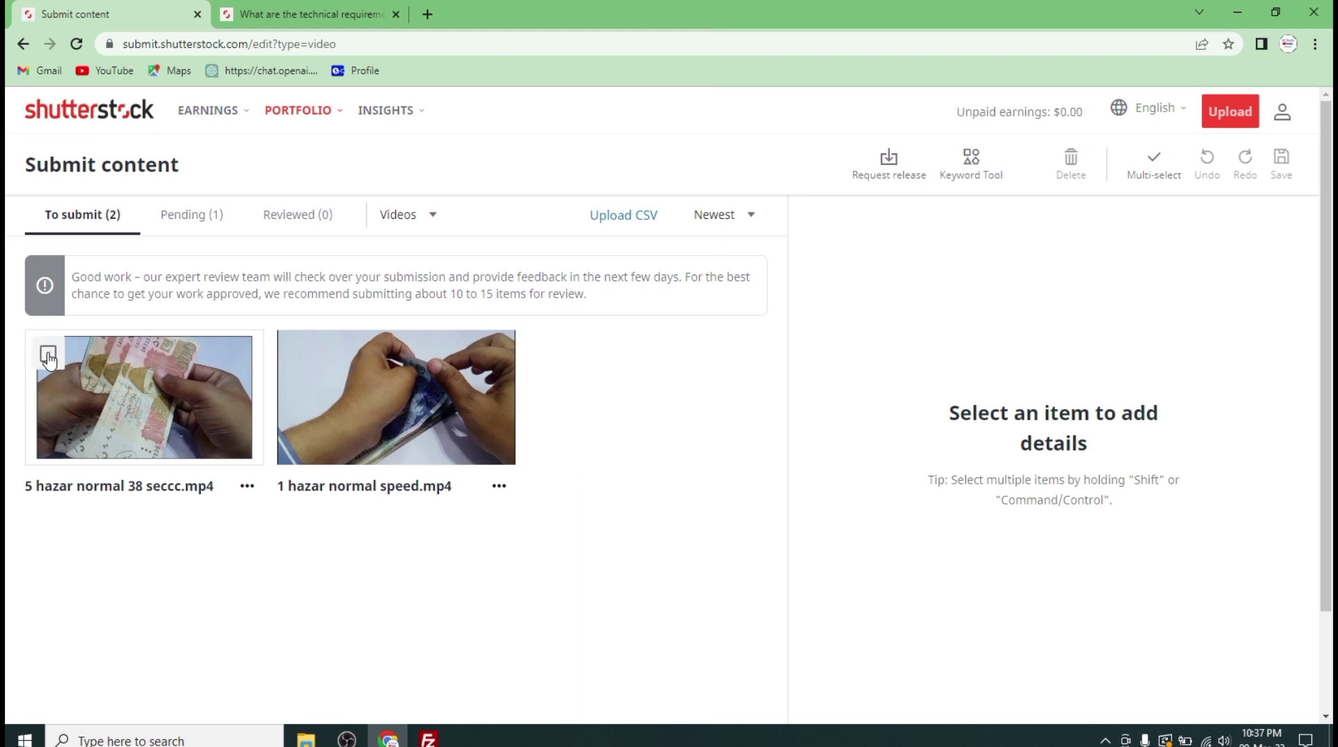
pyautogui.click(48, 355)
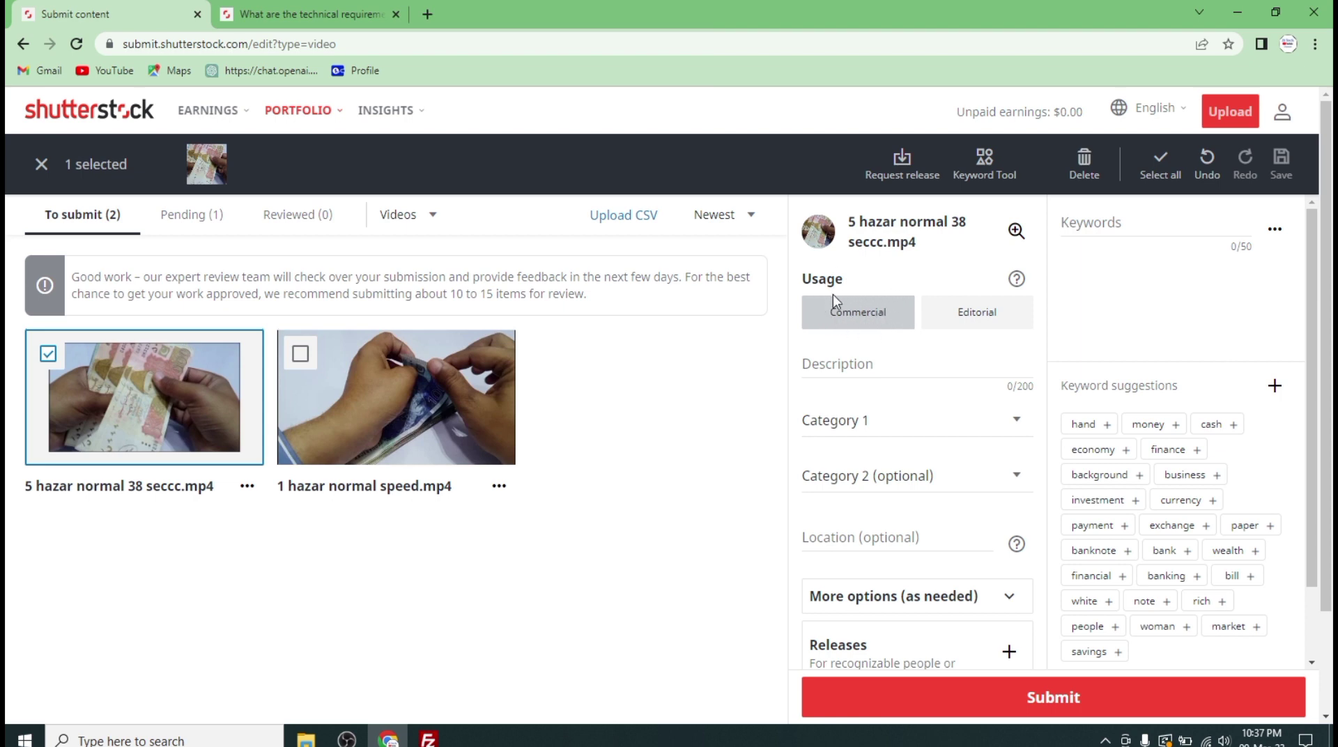
# - Set Category 1 of the selected clip to Business/Finance
pyautogui.click(1018, 424)
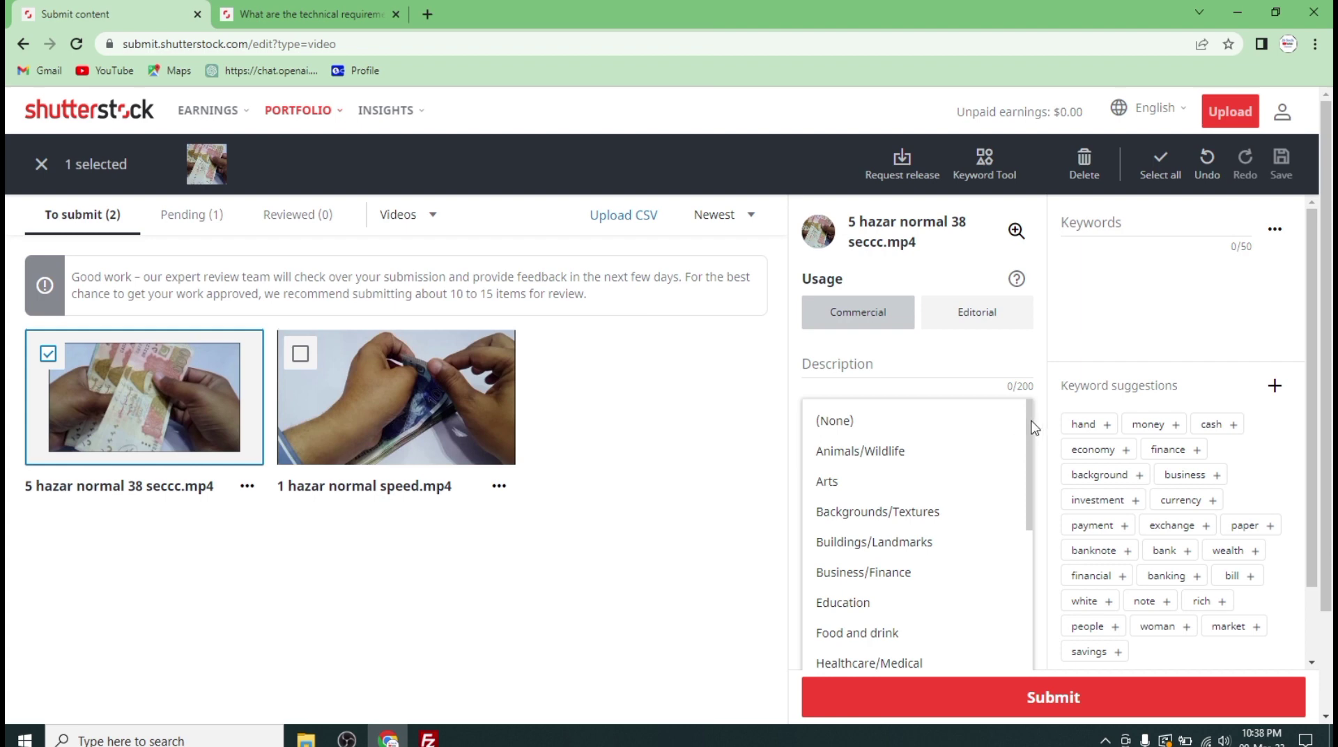
pyautogui.moveTo(1034, 428); pyautogui.dragTo(1030, 607)
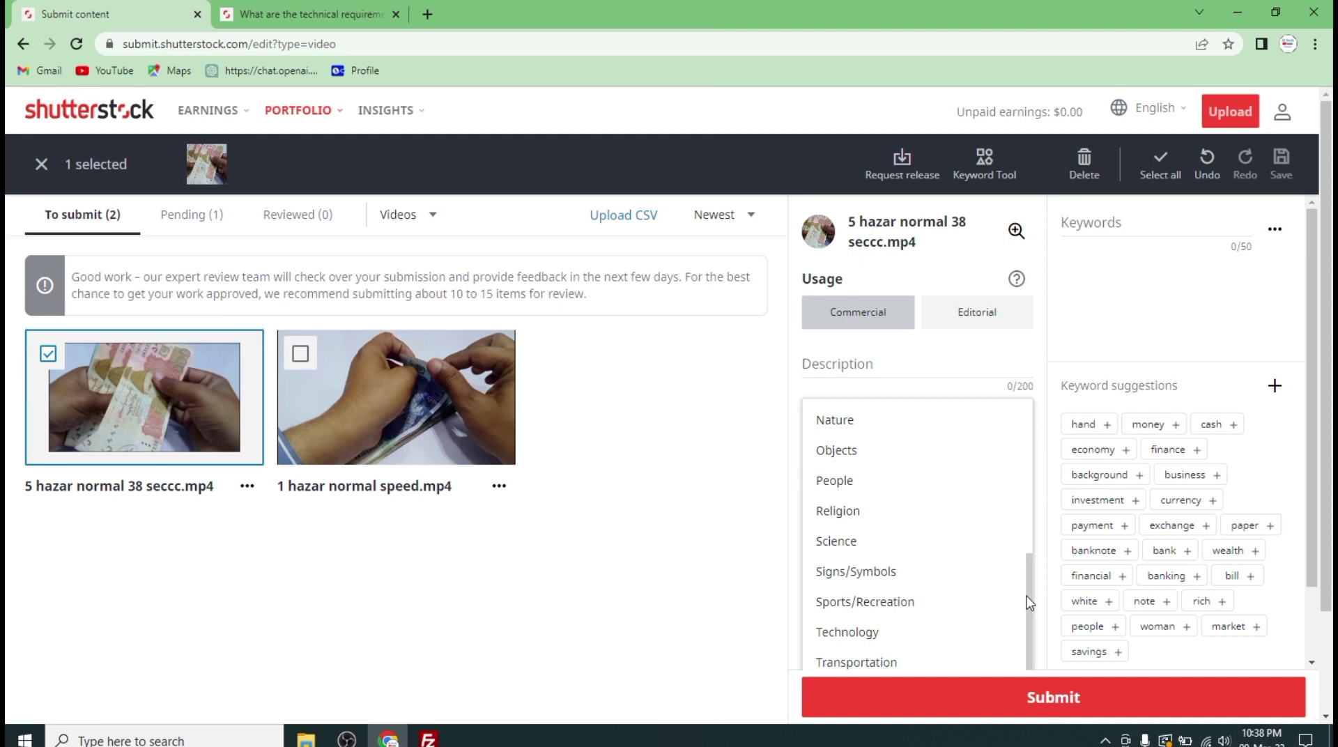
pyautogui.moveTo(1030, 603); pyautogui.dragTo(1038, 493)
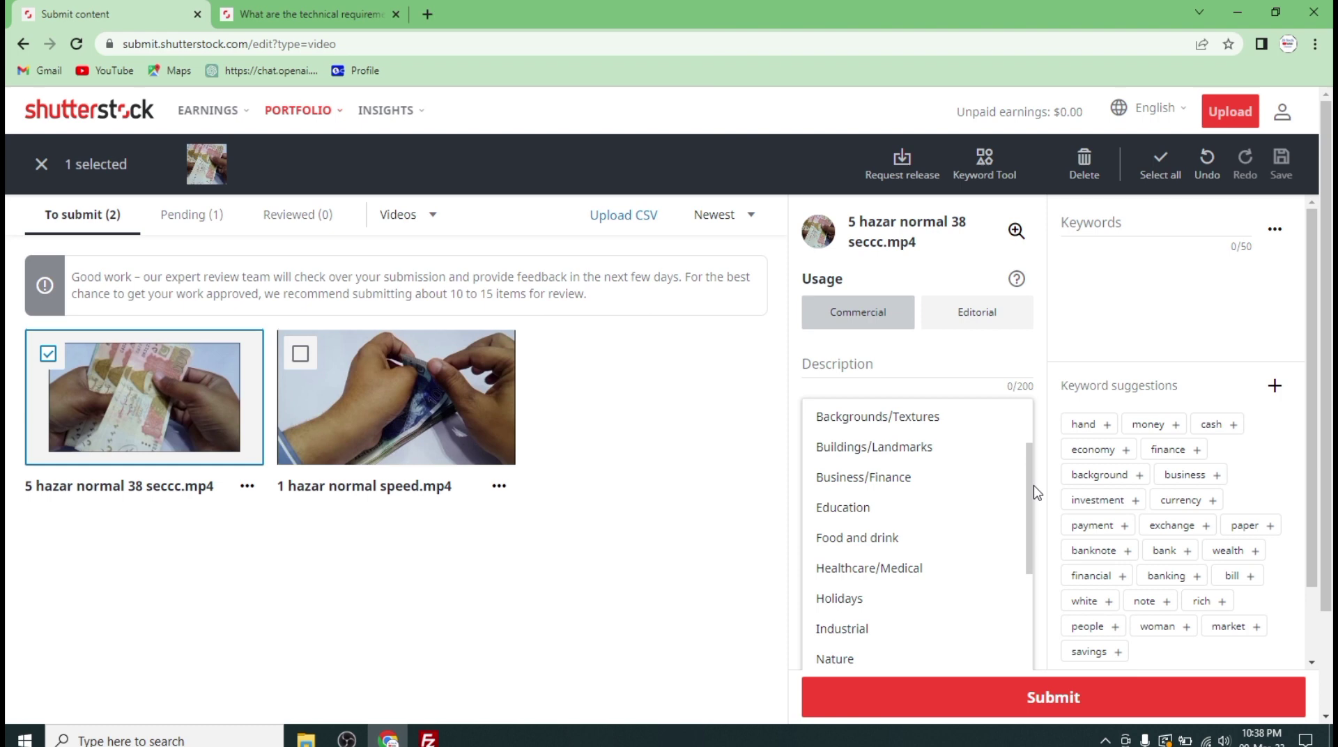
pyautogui.click(904, 481)
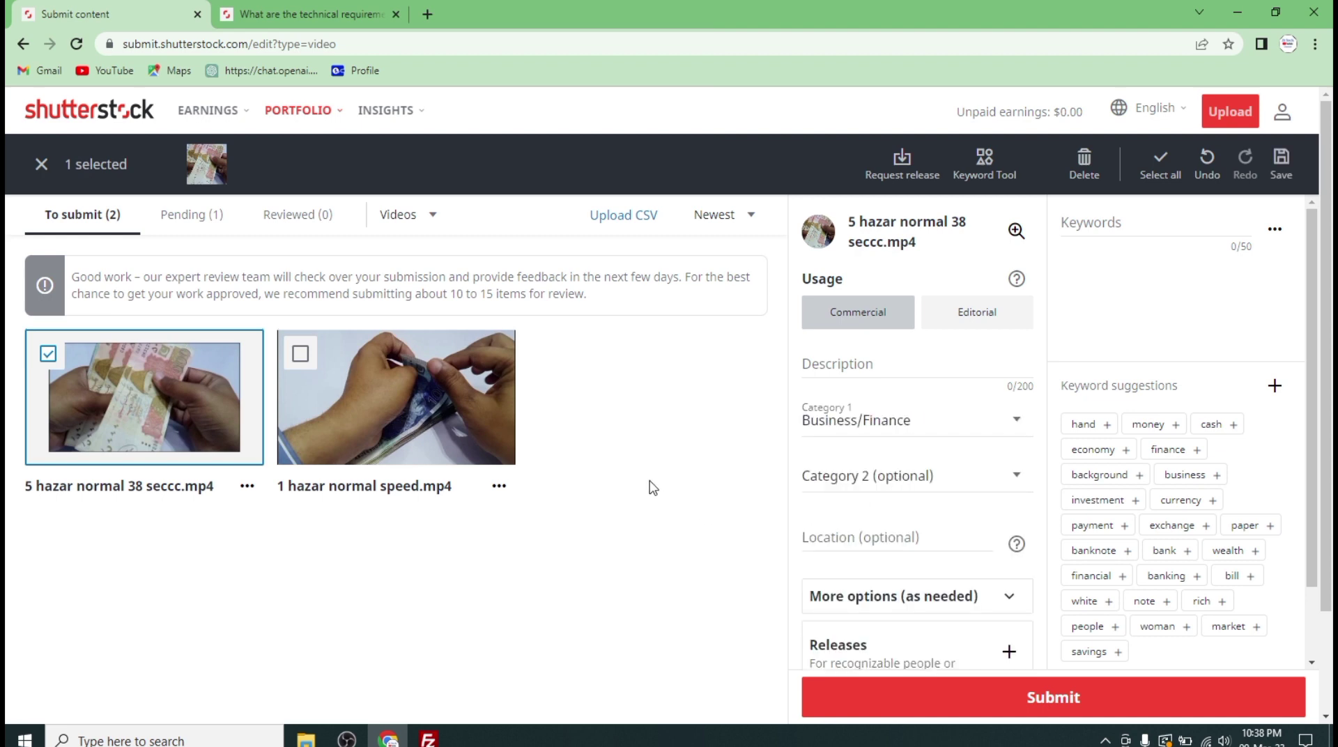
# - Set the optional Category 2 of the selected clip to Education
pyautogui.click(1014, 479)
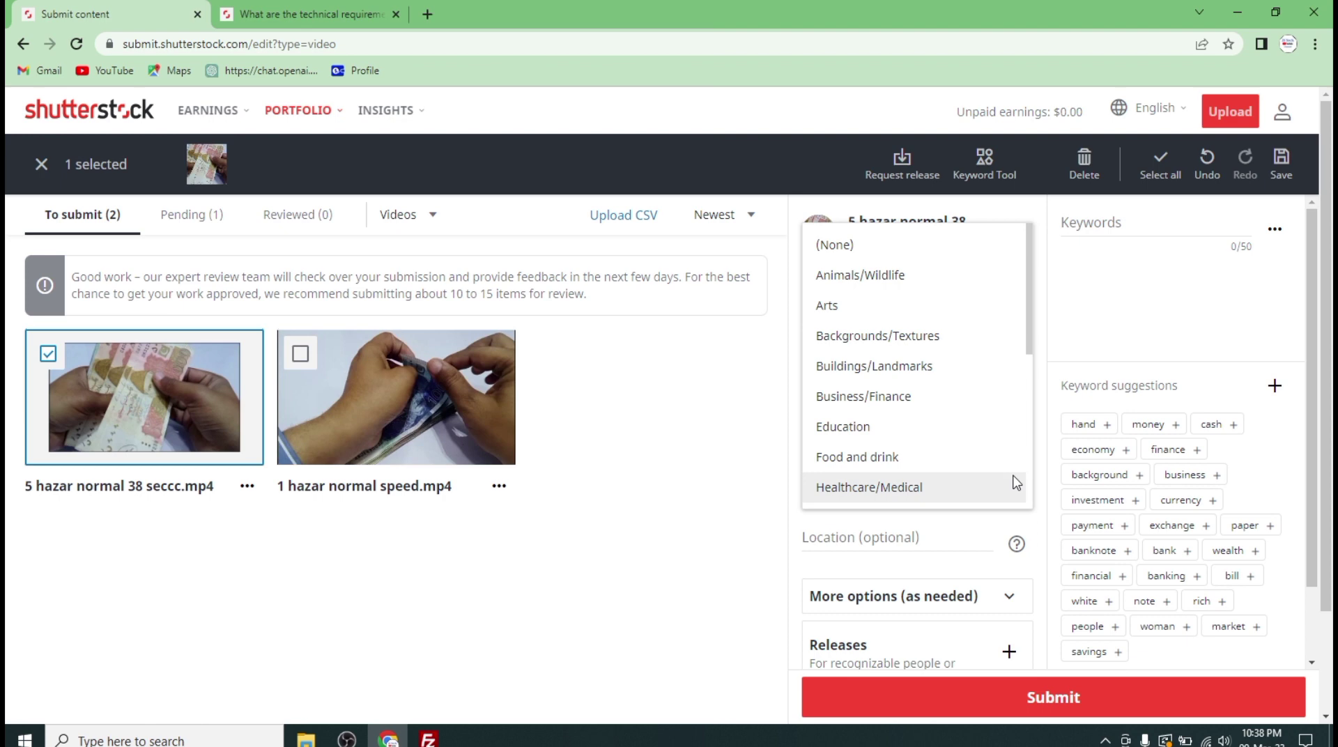
pyautogui.moveTo(1032, 341); pyautogui.dragTo(1015, 509)
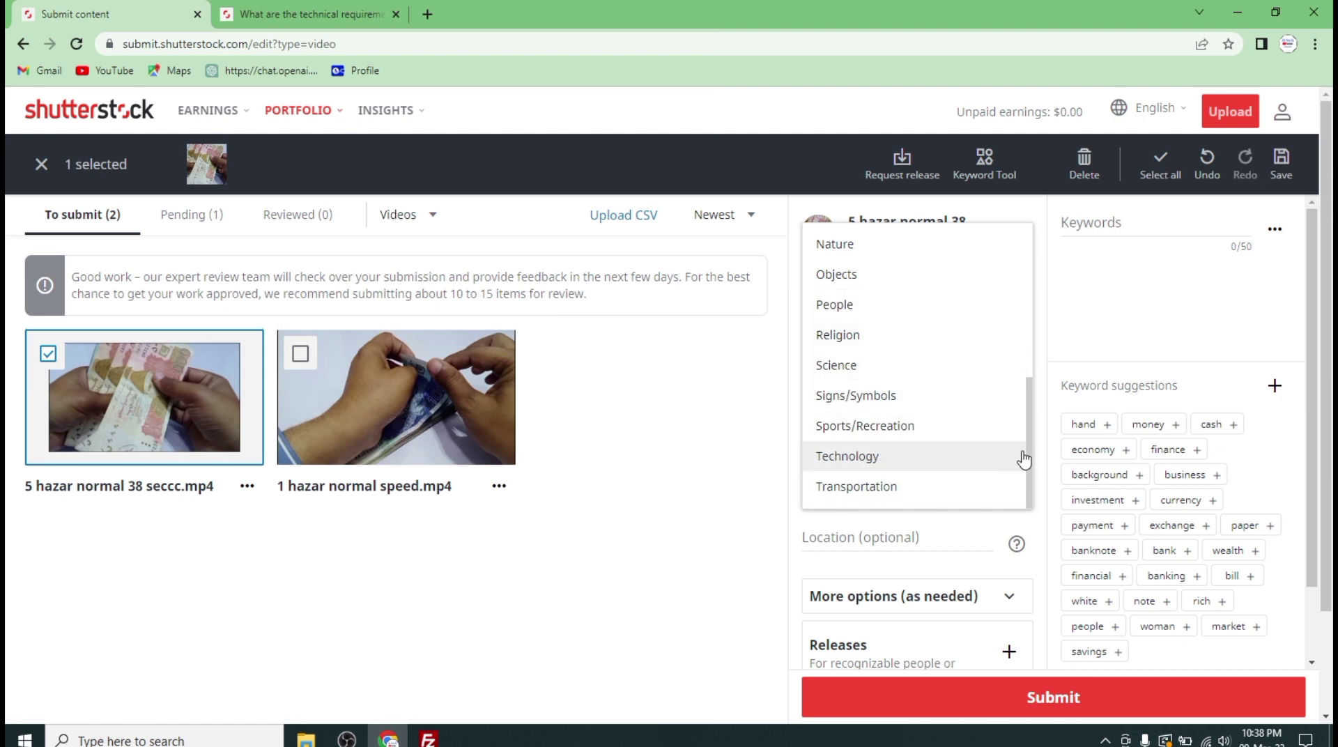
pyautogui.moveTo(1032, 445); pyautogui.dragTo(1030, 352)
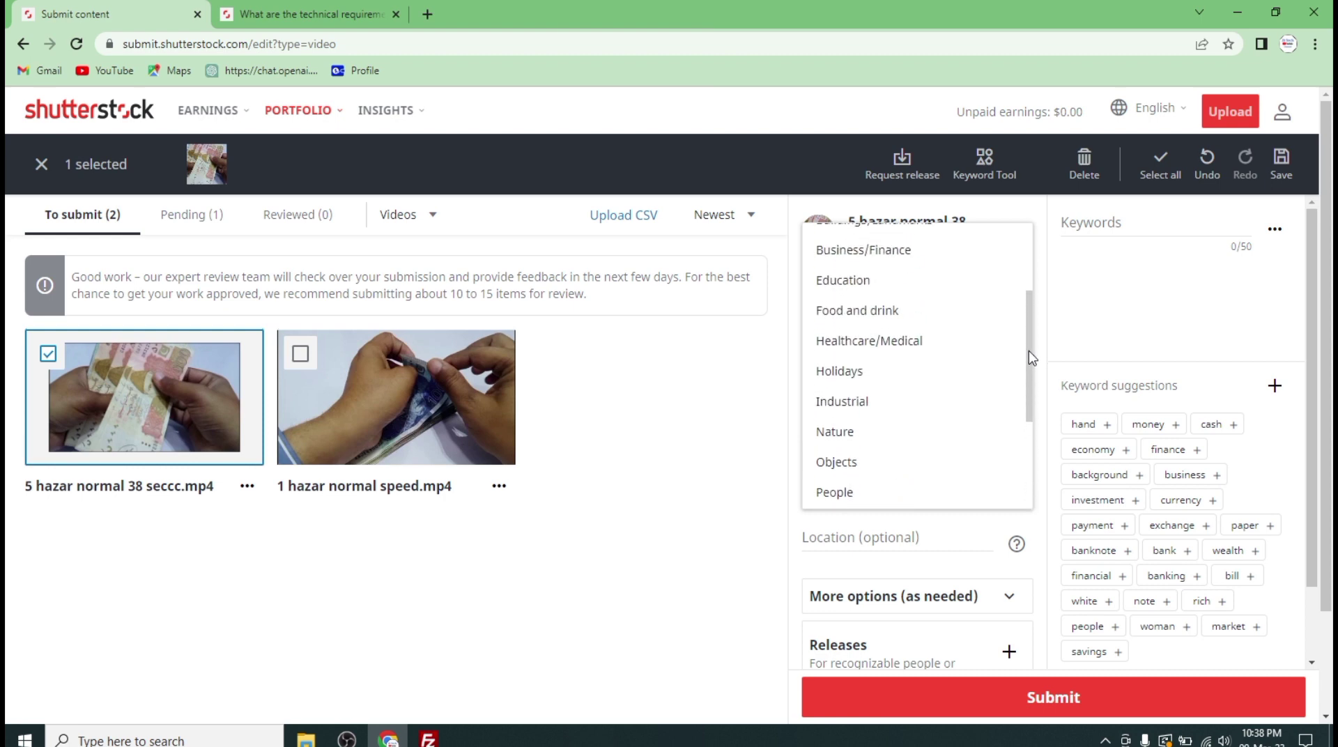
pyautogui.click(843, 280)
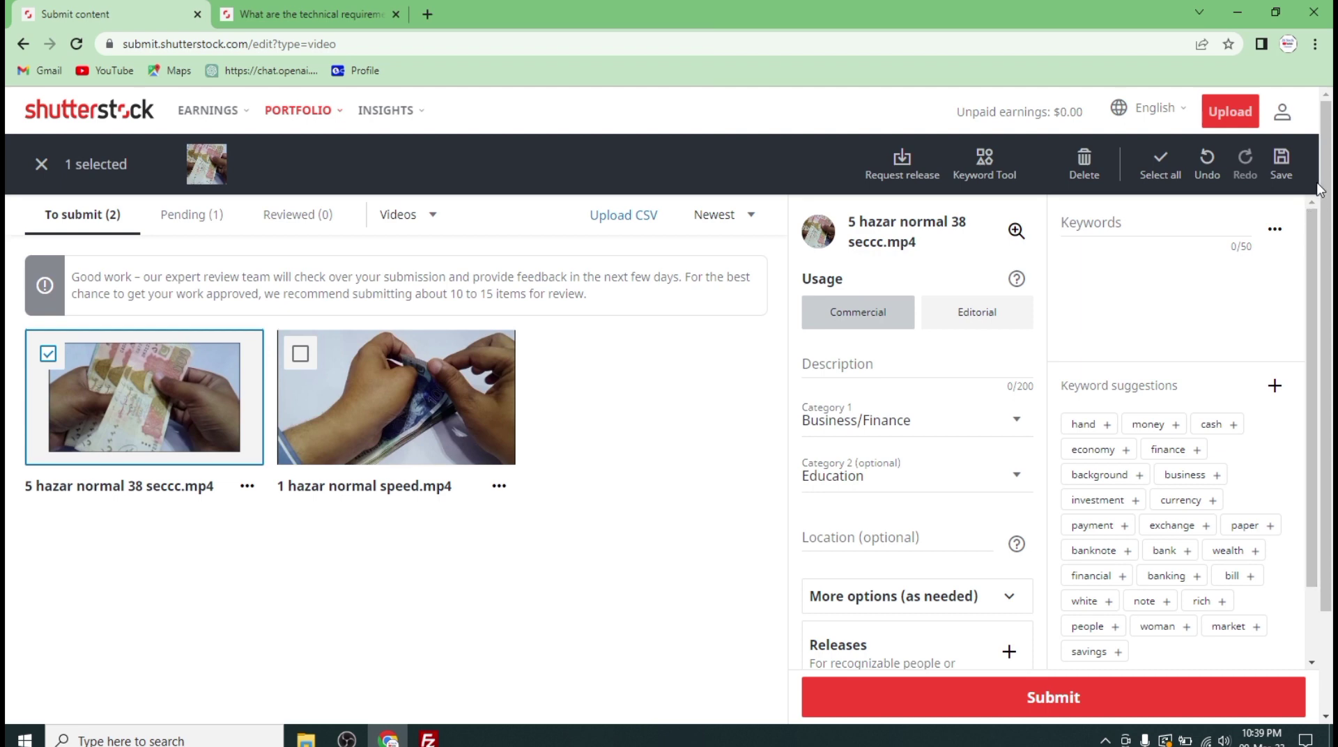
# - Add the suggested keywords hand, cash, money, currency, banking, note and savings to the clip
pyautogui.scroll(-1, 1327, 235)
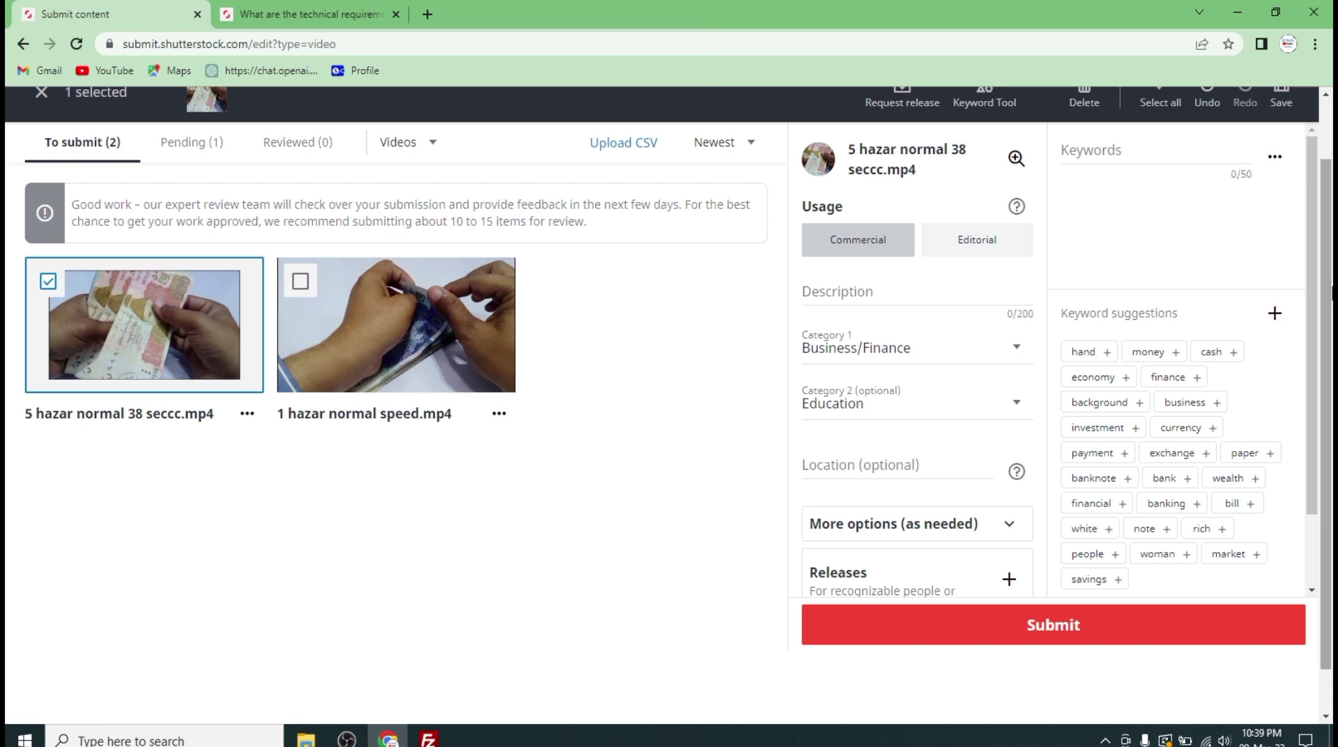
pyautogui.click(1111, 148)
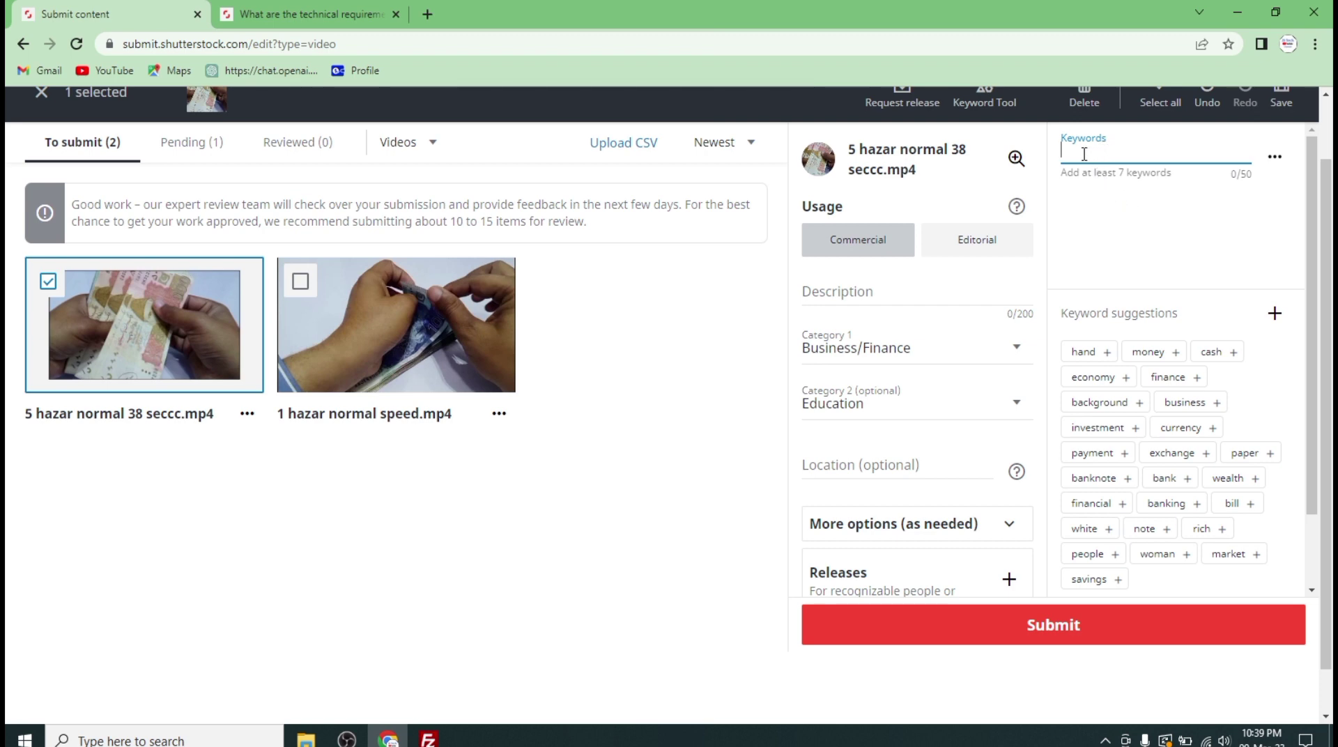
pyautogui.click(1096, 357)
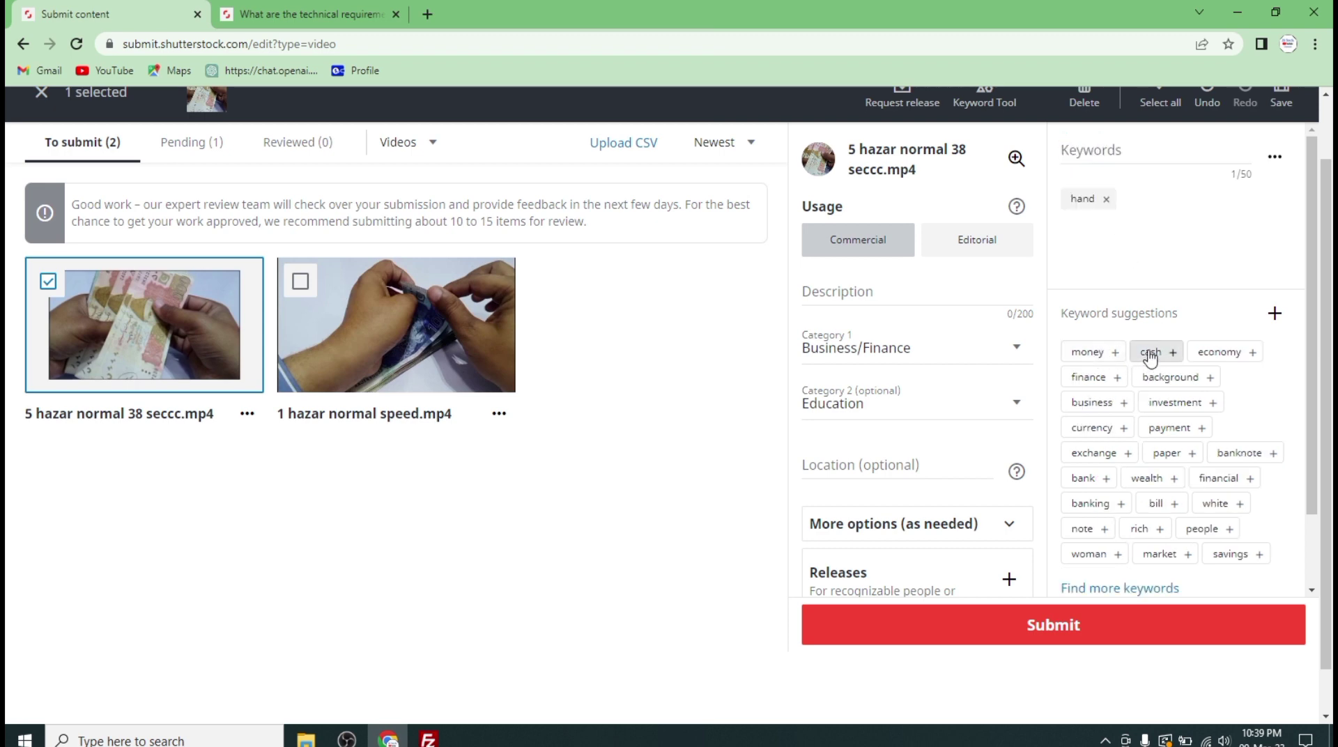
pyautogui.click(1150, 352)
pyautogui.click(1094, 355)
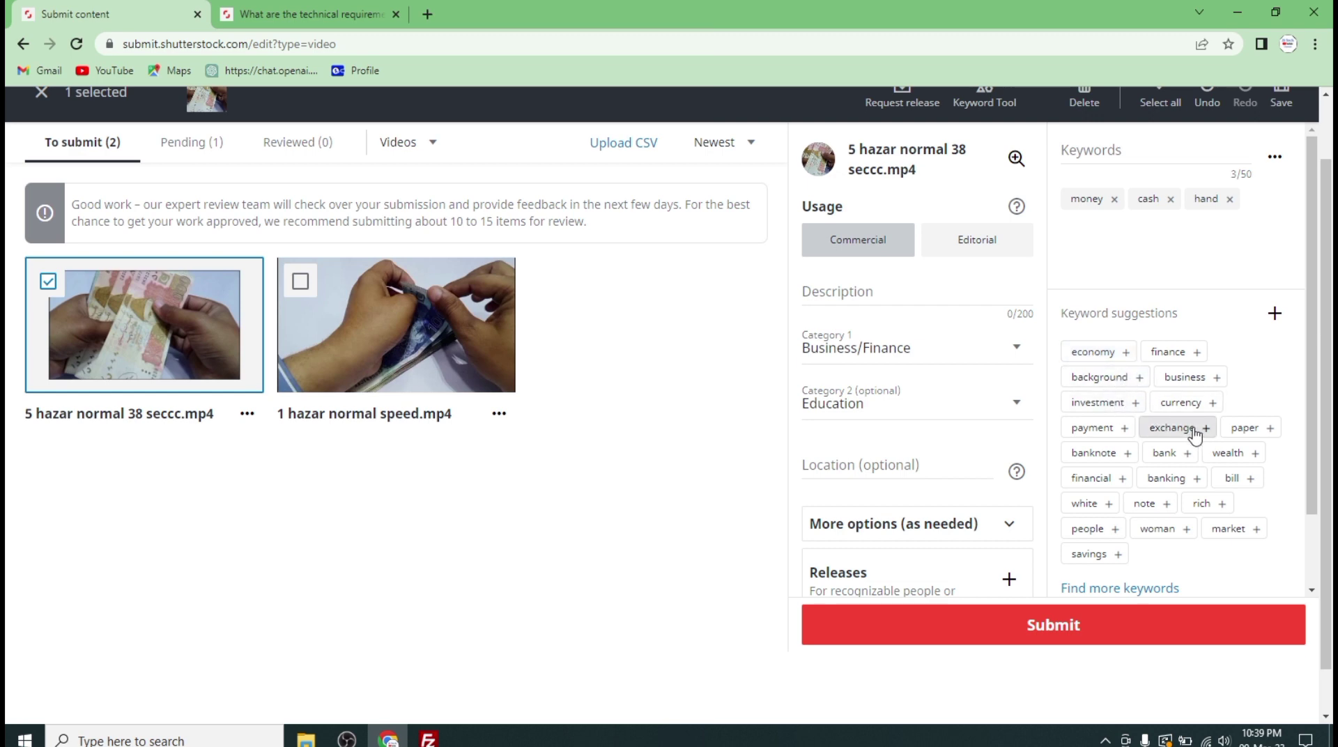
pyautogui.click(1182, 406)
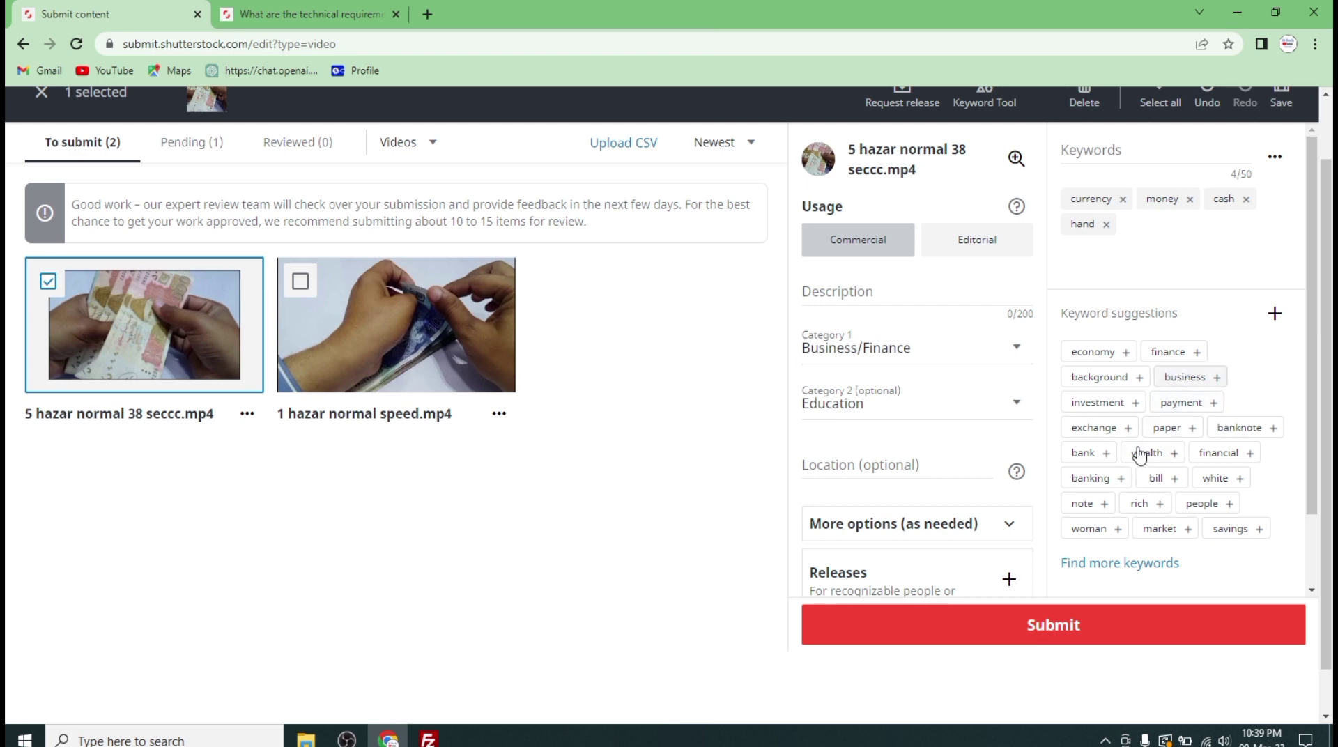
pyautogui.click(1093, 478)
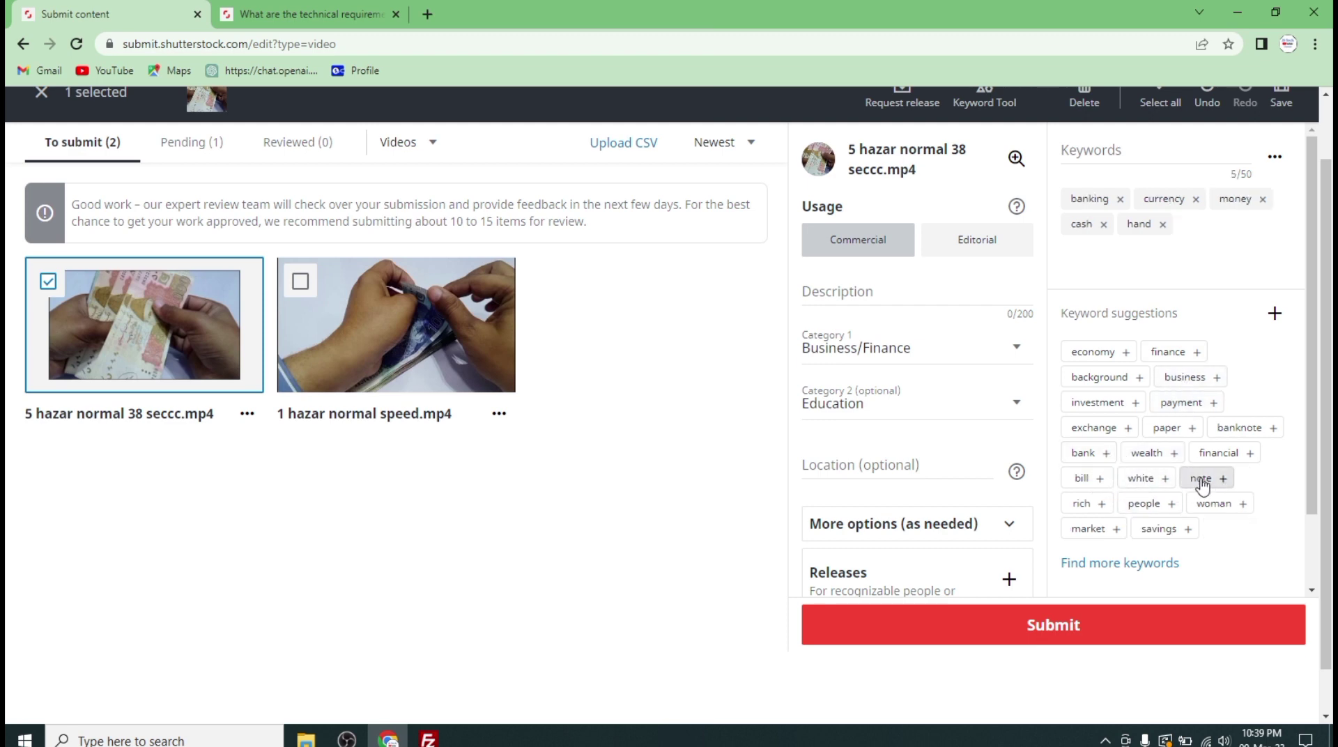
pyautogui.click(1200, 481)
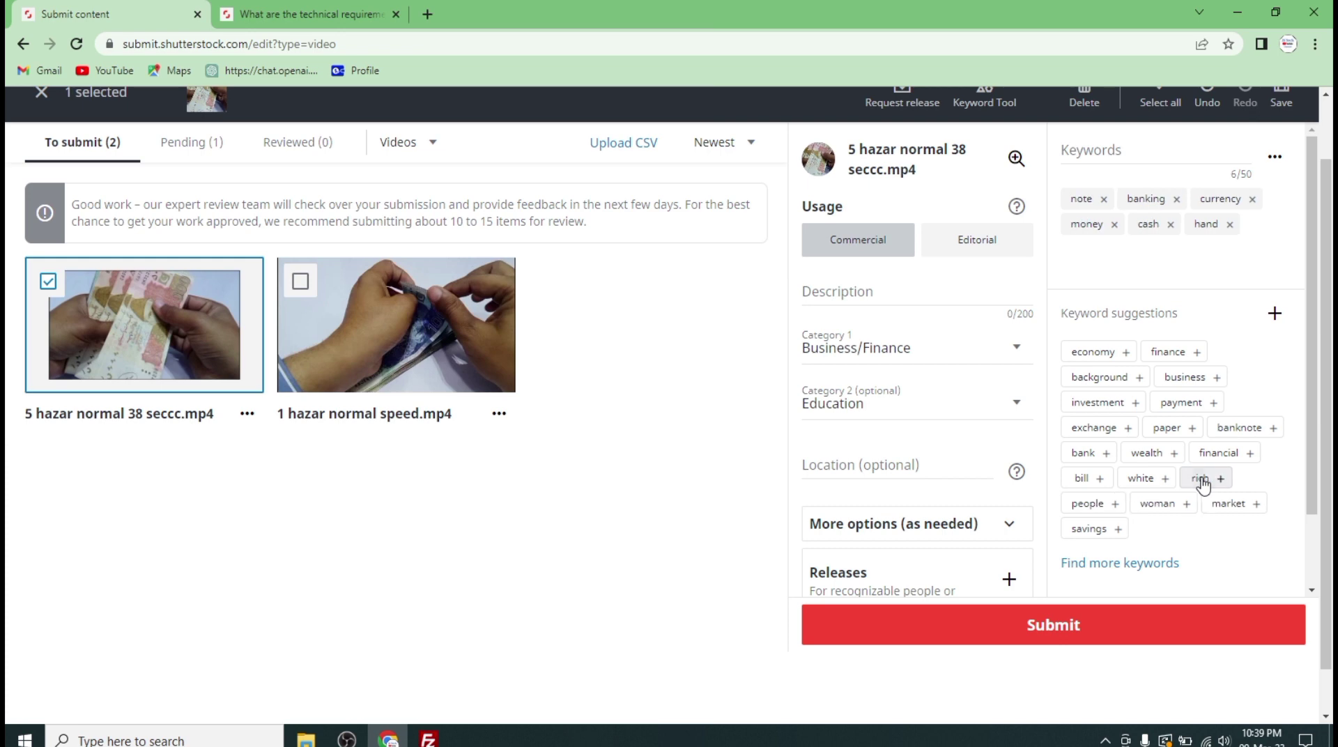
pyautogui.click(1098, 531)
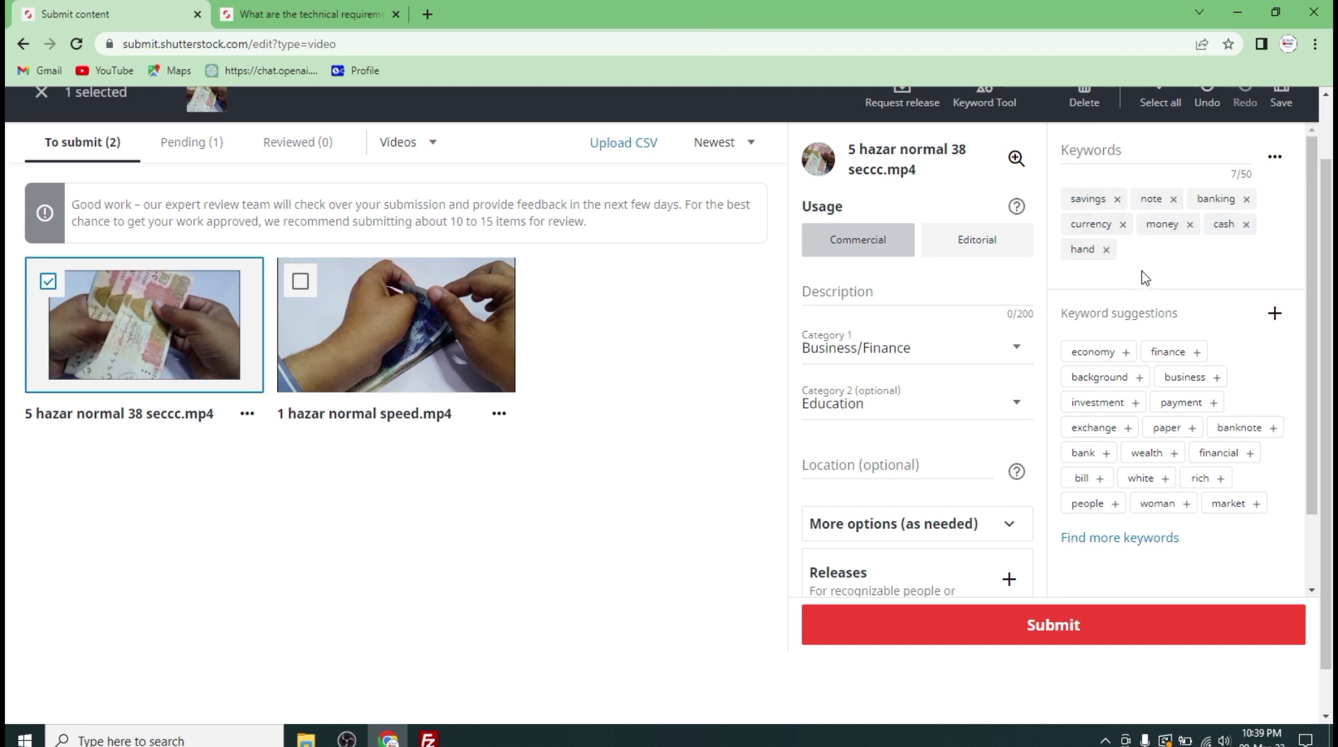
# - Add the custom keywords "man counting currency notes" and "pakistani currency" to the clip
pyautogui.click(1094, 150)
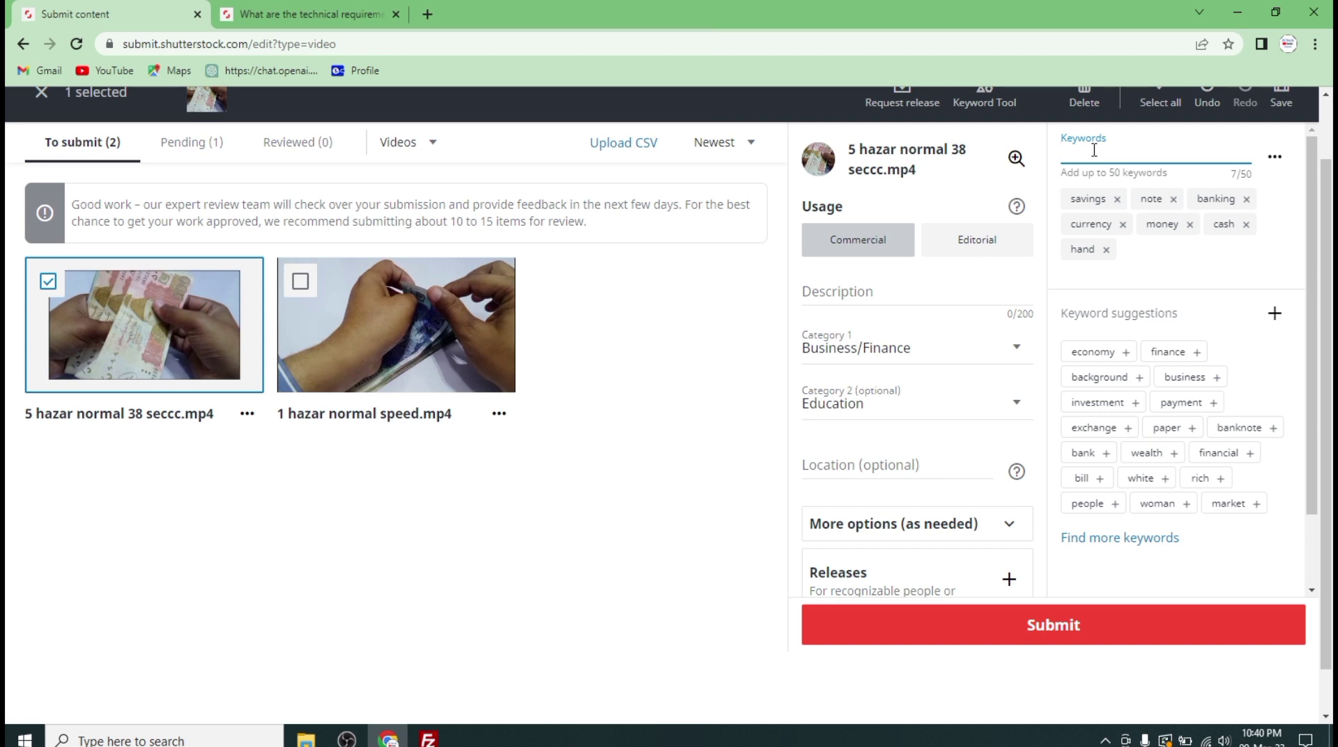
pyautogui.write('man count')
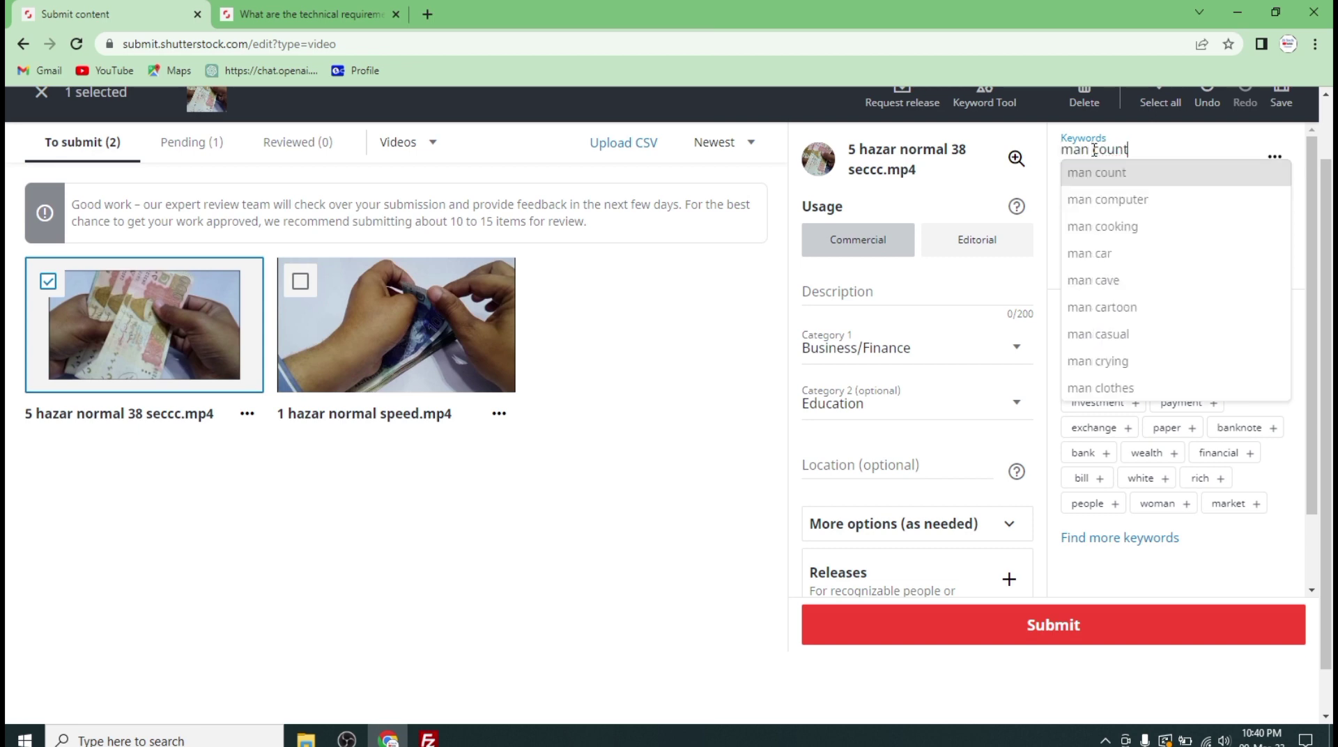
pyautogui.write('ing c')
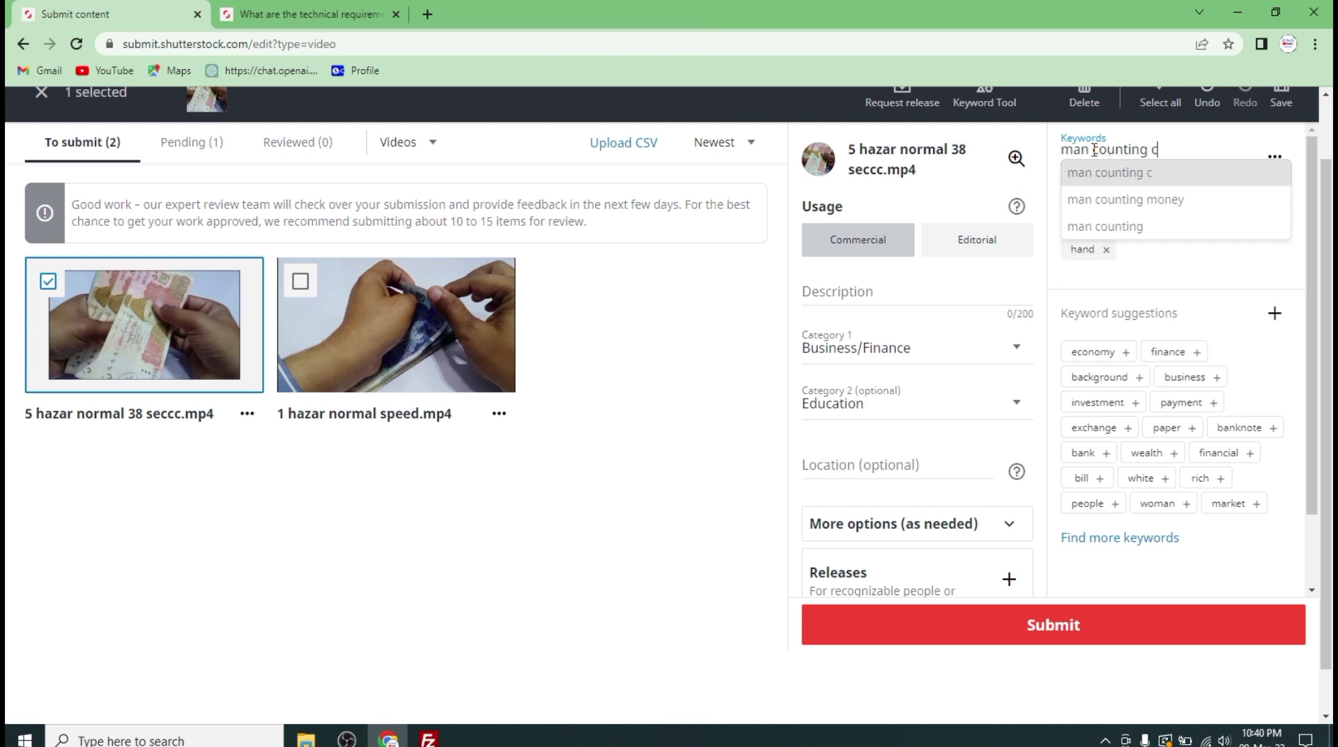
pyautogui.write('o')
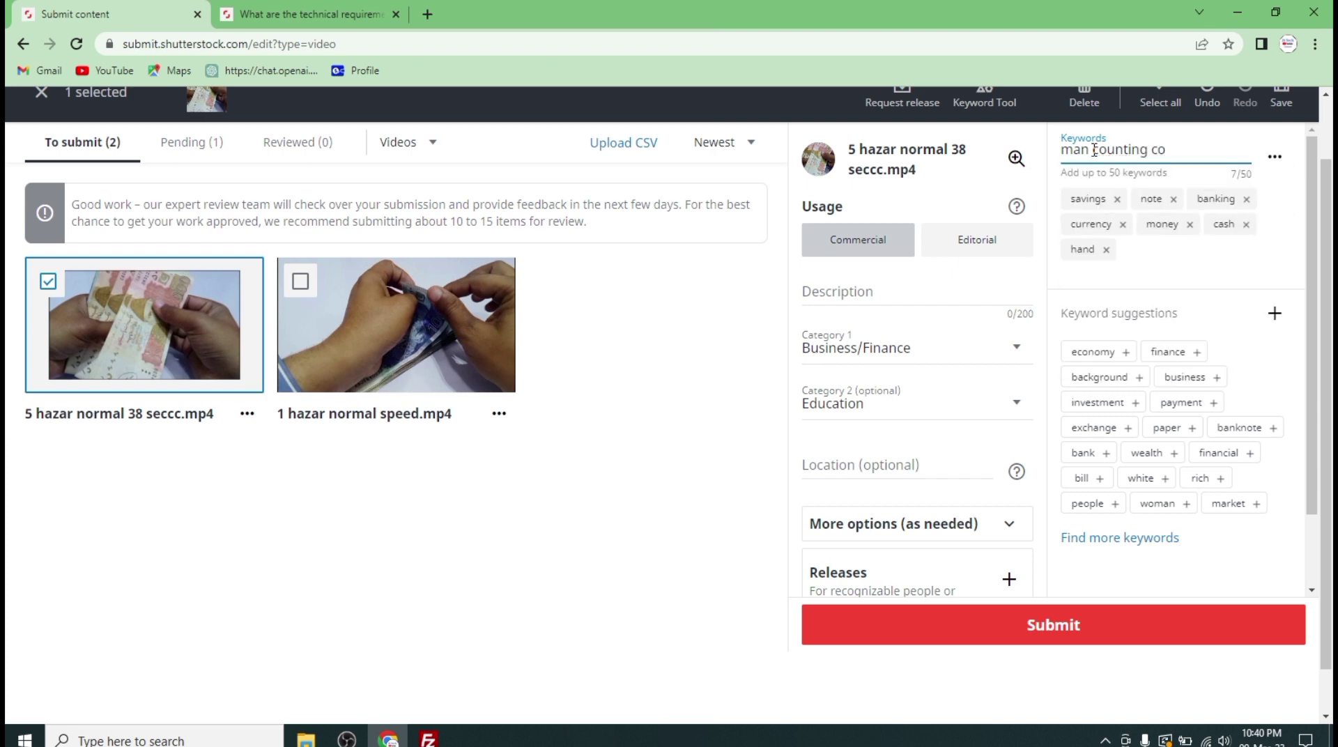
pyautogui.press('BackSpace')
pyautogui.write('urrency notes')
pyautogui.press('Return')
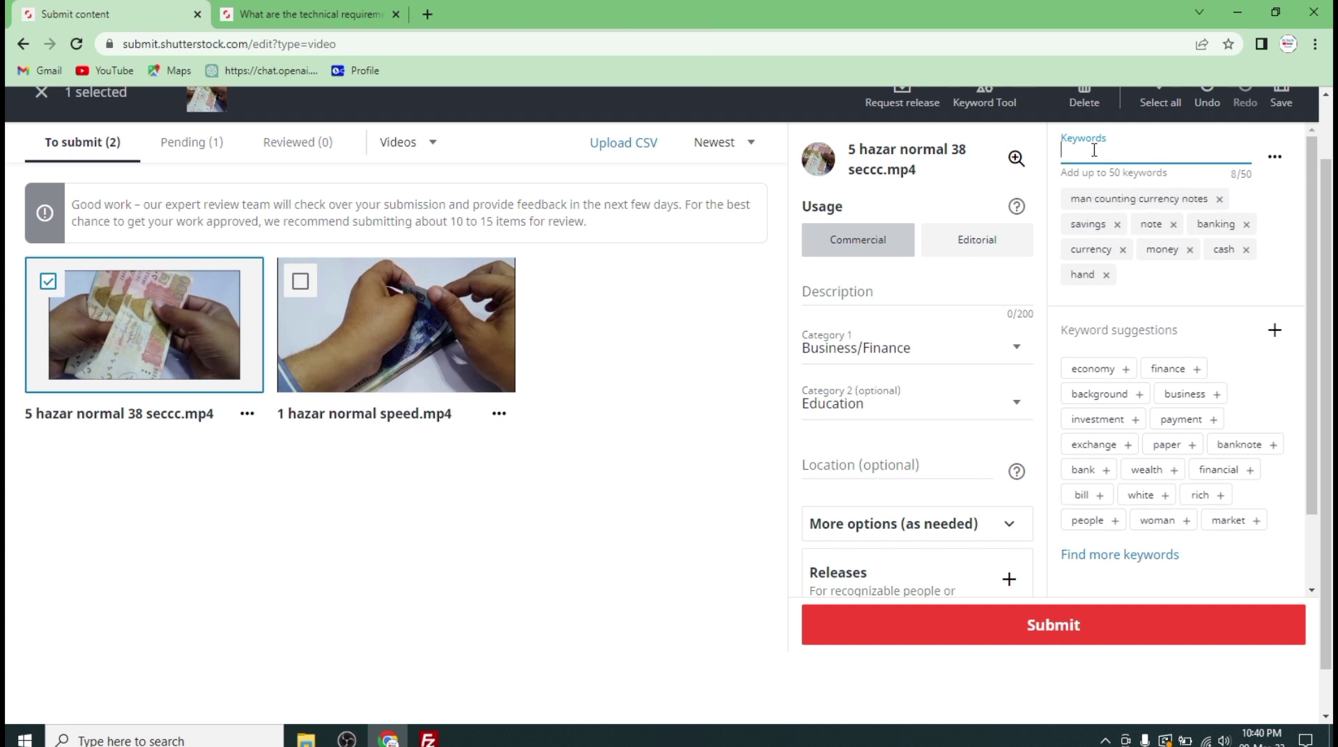
pyautogui.write('pakistani curren')
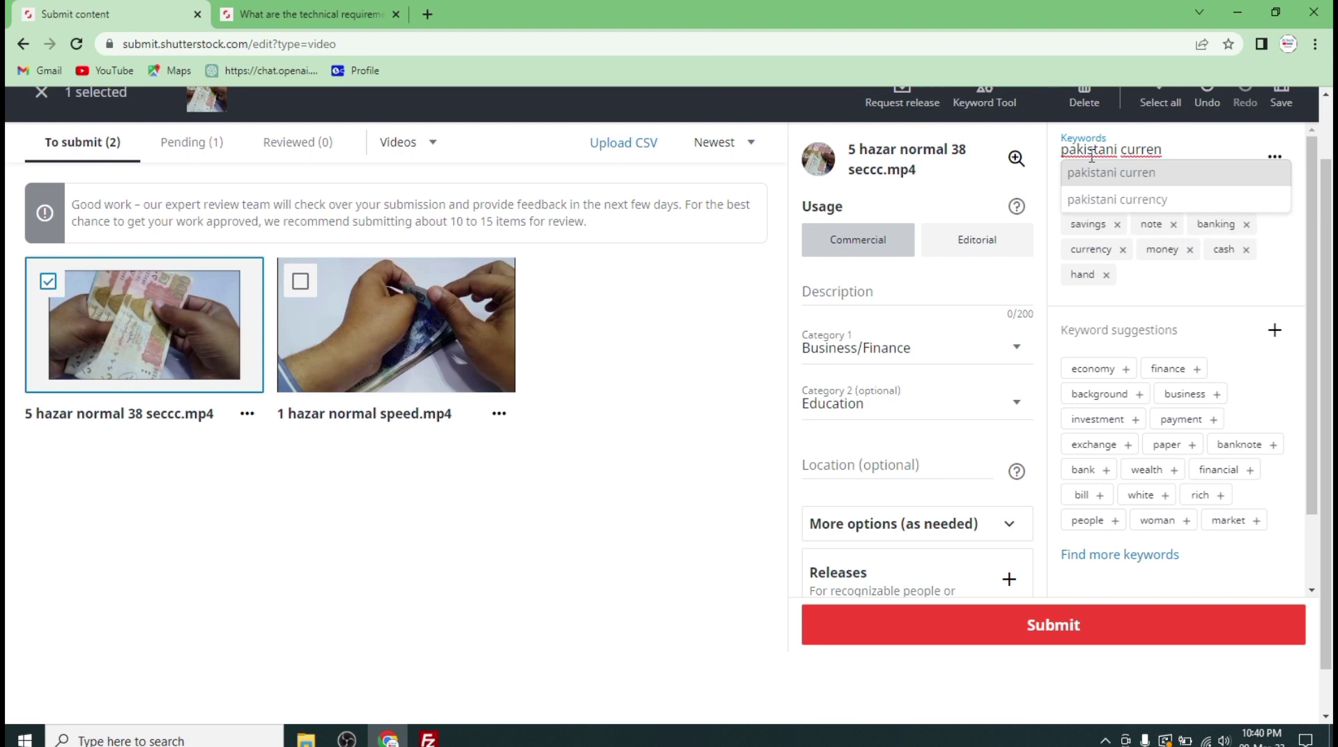
pyautogui.click(1127, 204)
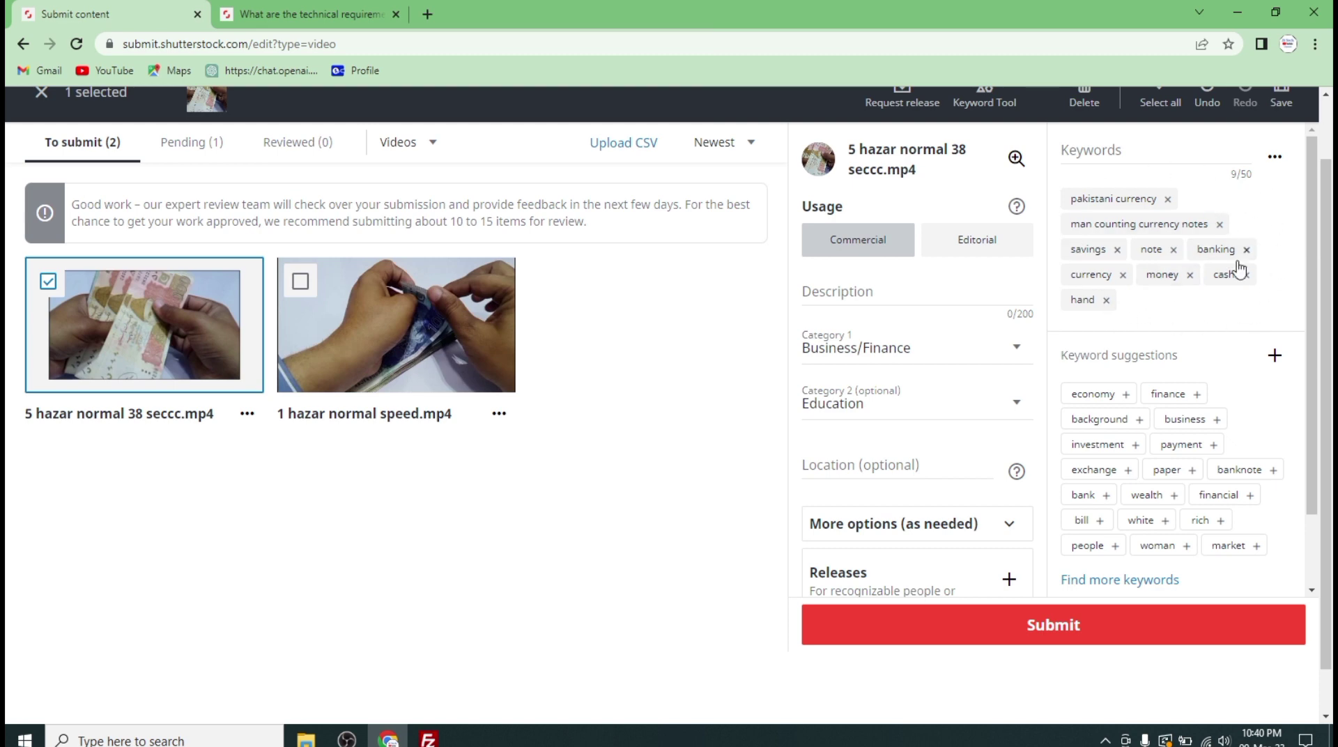
# - Enter "Man Counting currency Note asiancurrency" as the selected clip's description
pyautogui.moveTo(1312, 317); pyautogui.dragTo(1328, 485)
pyautogui.scroll(2, 1329, 379)
pyautogui.click(832, 290)
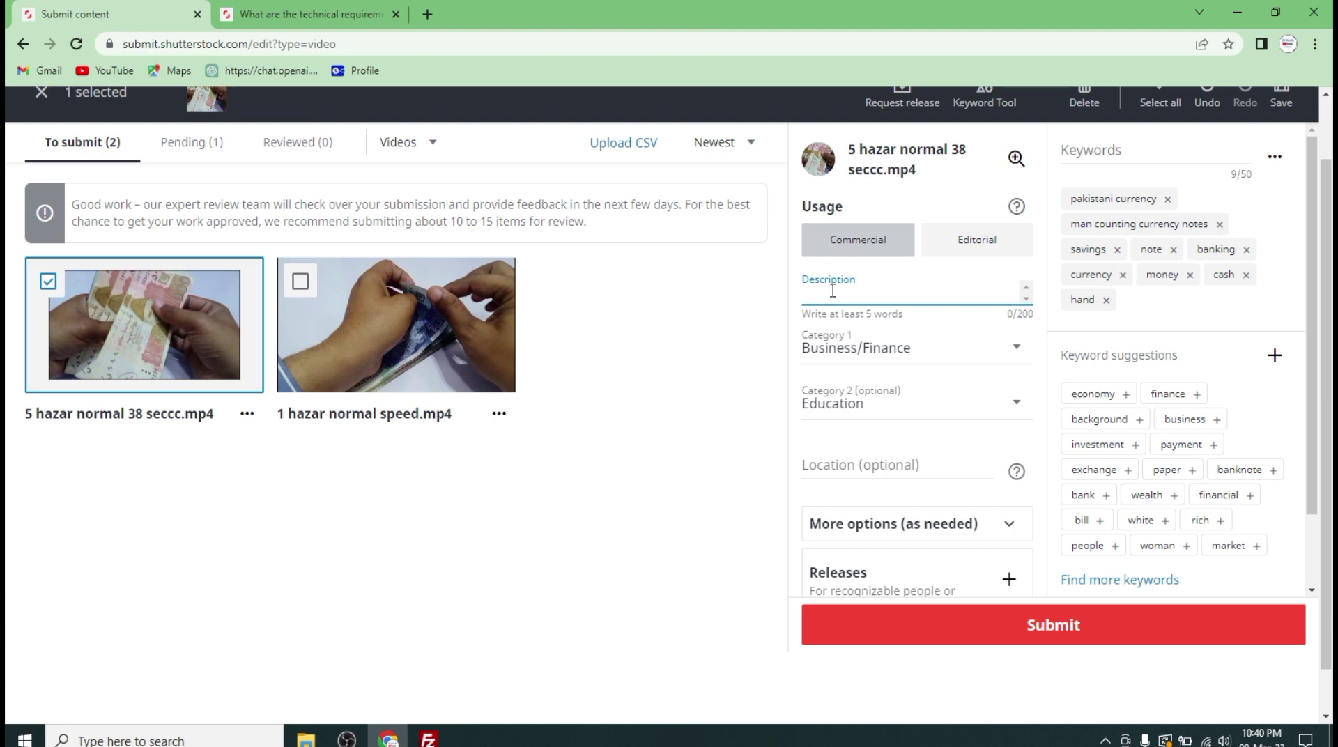
pyautogui.write('Man Counting cur')
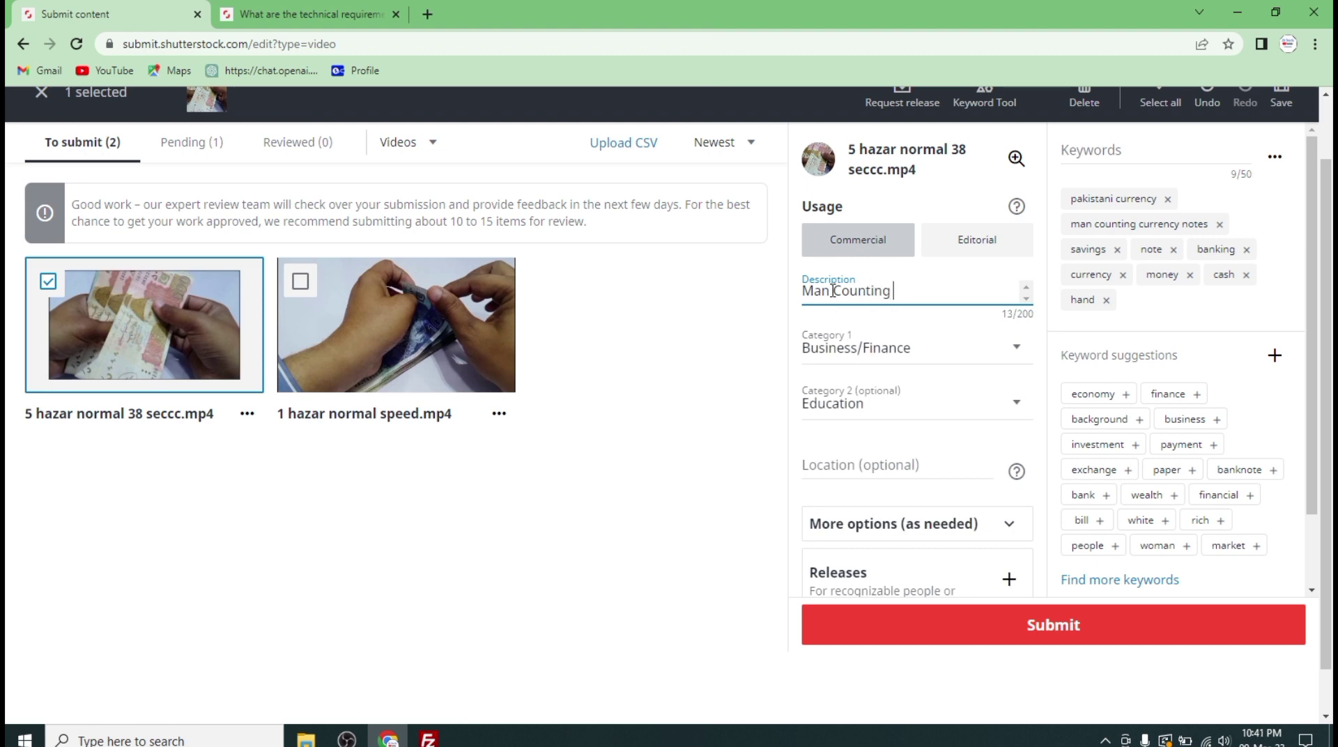
pyautogui.write('rency Note')
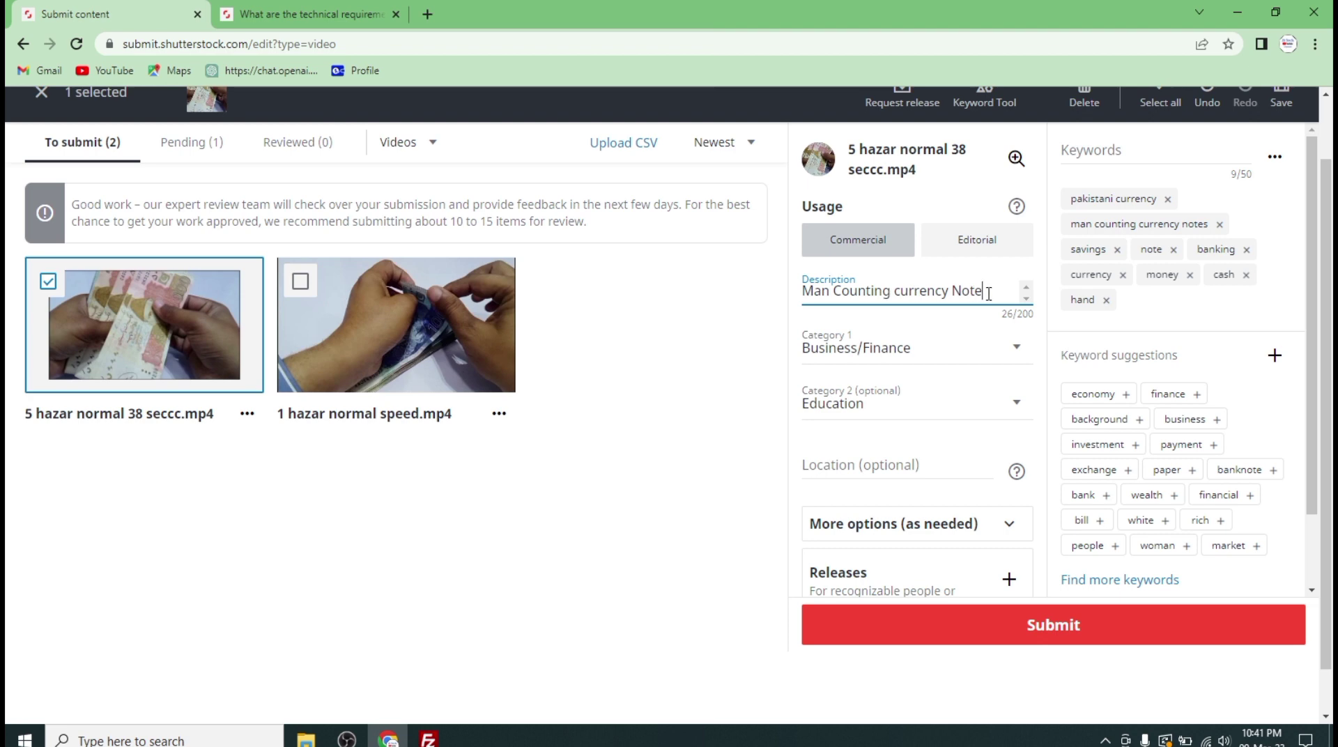
pyautogui.write('asiancurrency')
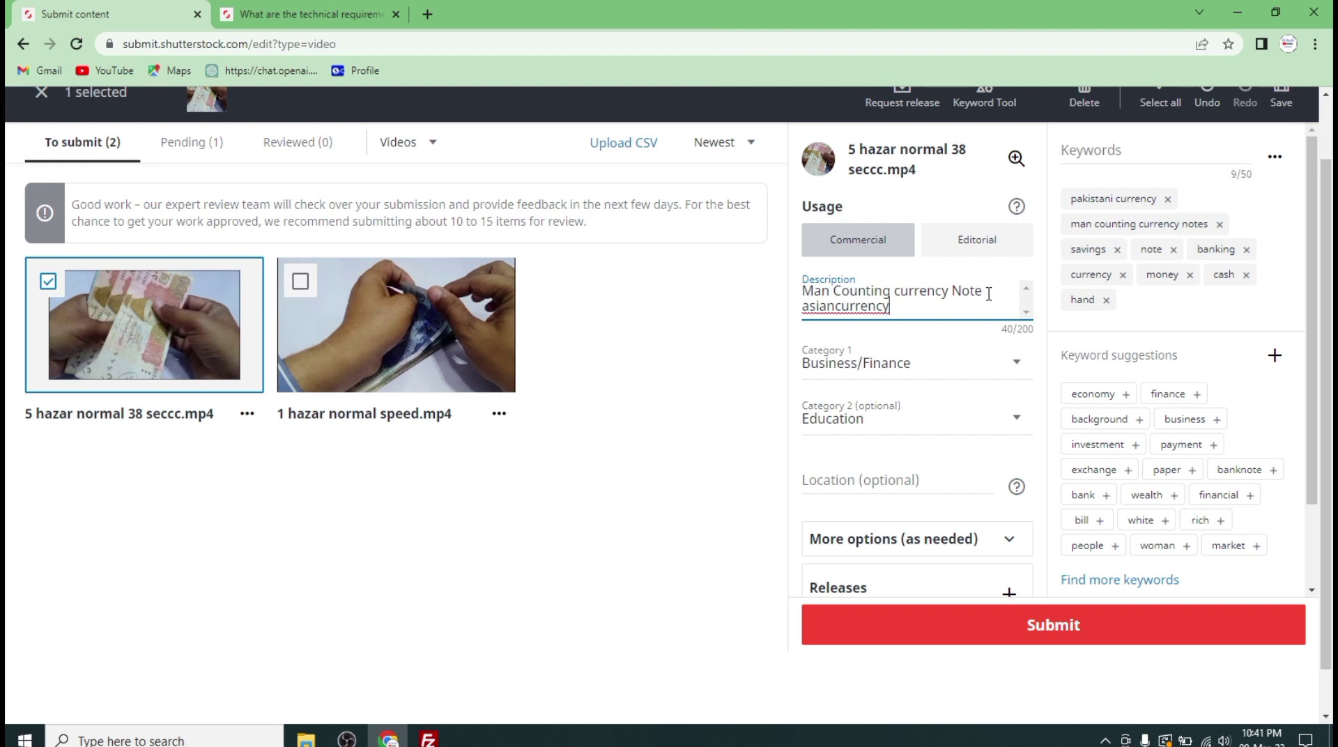
# - Separate "asiancurrency" into two words and capitalize "Currency" before "Note" in the description
pyautogui.press('Left')
pyautogui.press('Left')
pyautogui.press('Left')
pyautogui.press('Left')
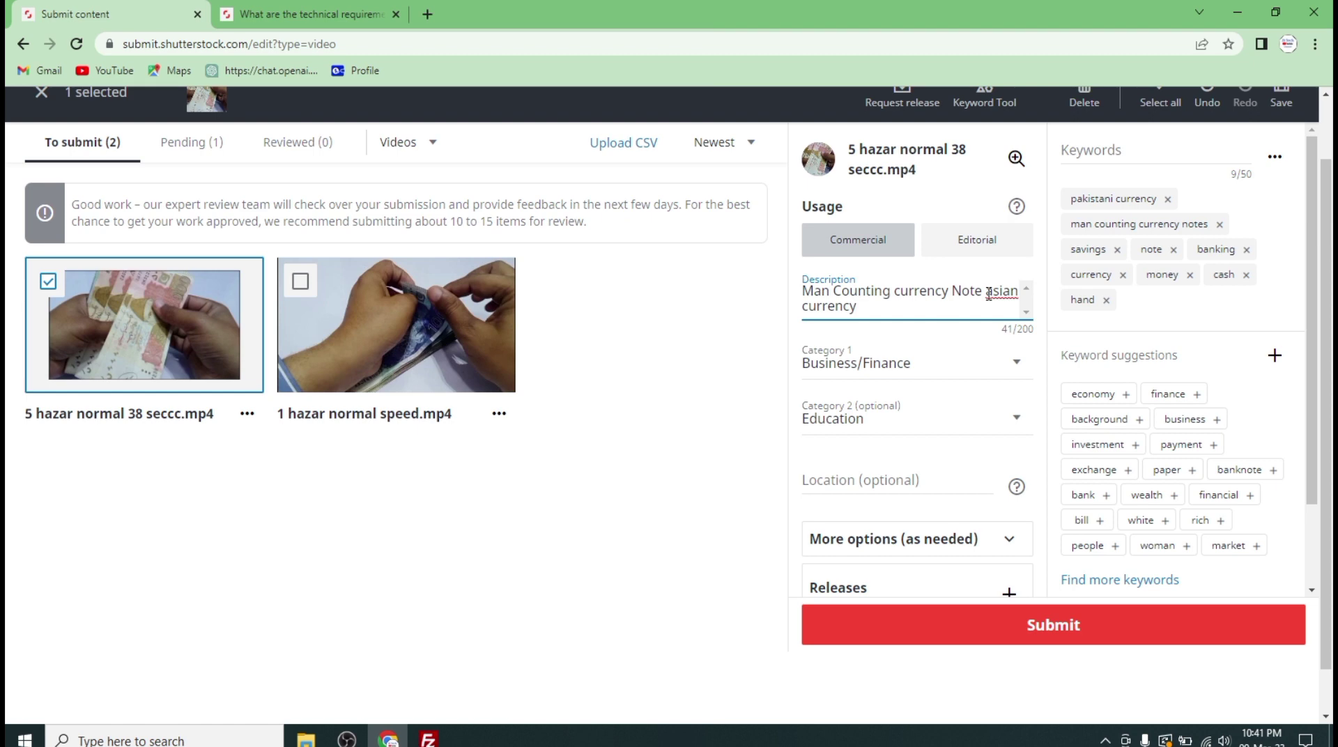
pyautogui.press('Right')
pyautogui.press('BackSpace')
pyautogui.write('C')
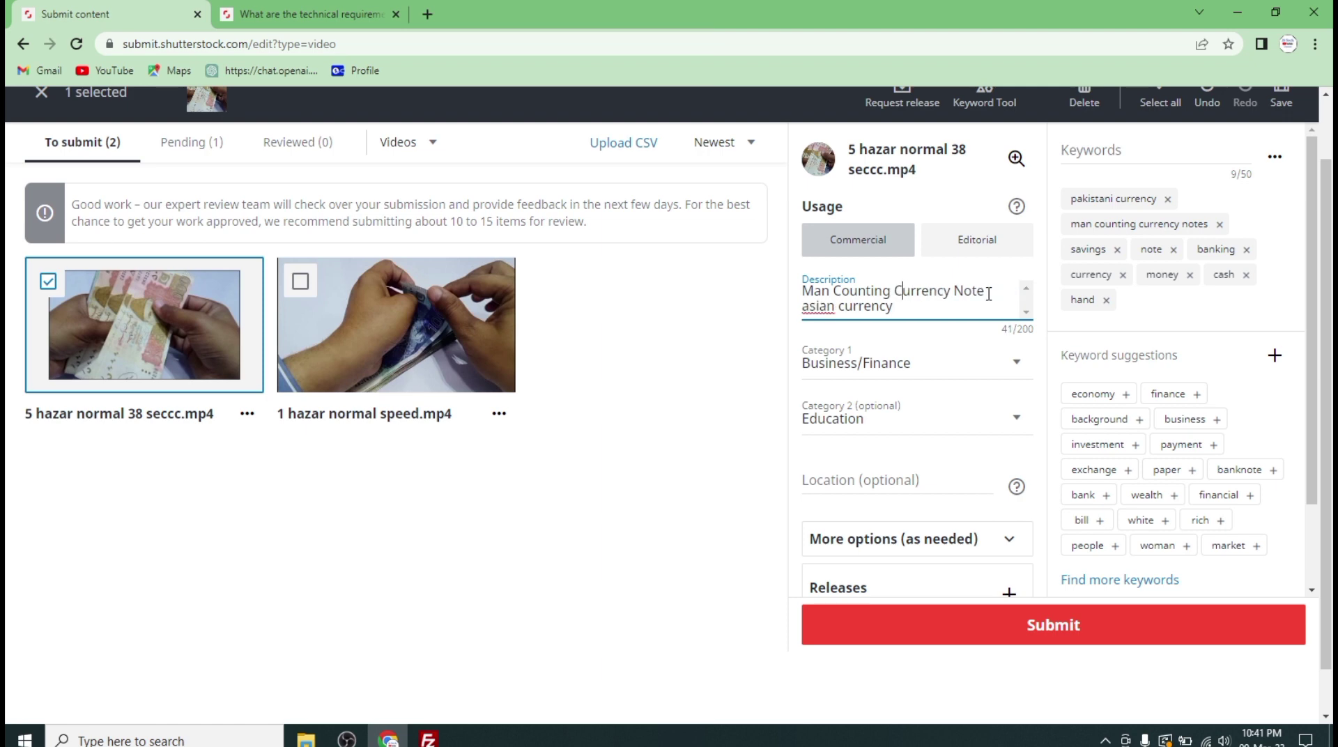
# - Capitalize "asian" as "Asian" in the clip's description
pyautogui.press('Right')
pyautogui.press('Right')
pyautogui.press('Right')
pyautogui.press('Down')
pyautogui.click(809, 307)
pyautogui.press('BackSpace')
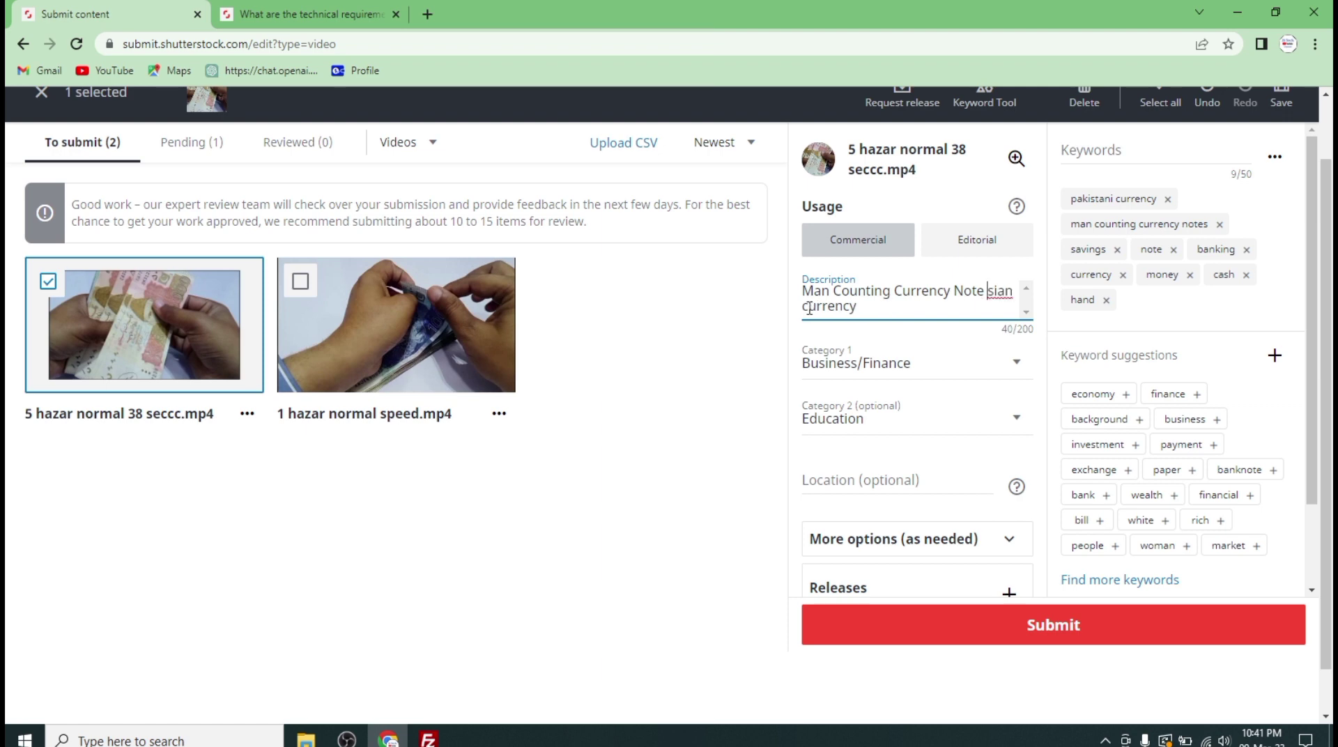
pyautogui.write('A')
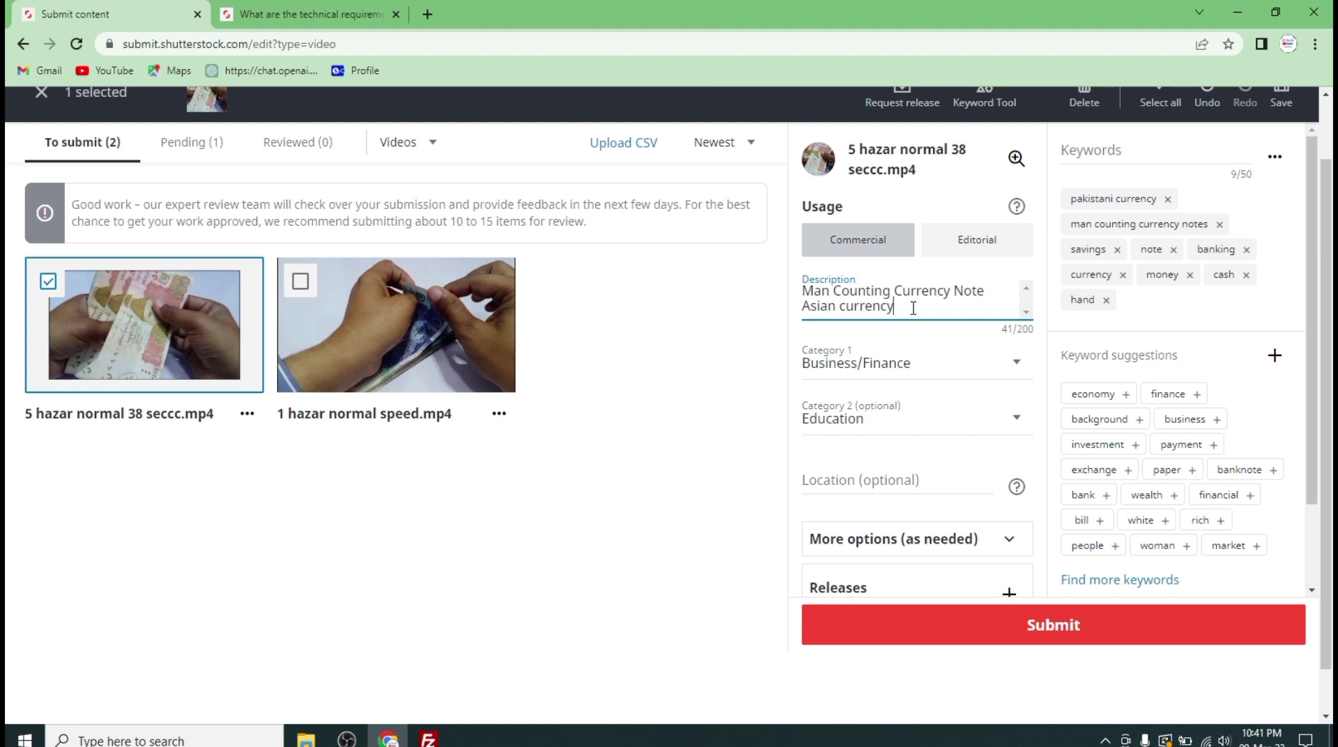
# - Append "pakistan Currency" to the end of the clip's description
pyautogui.write('paki')
pyautogui.write('sta')
pyautogui.write('n')
pyautogui.write(' C')
pyautogui.write('urrenc')
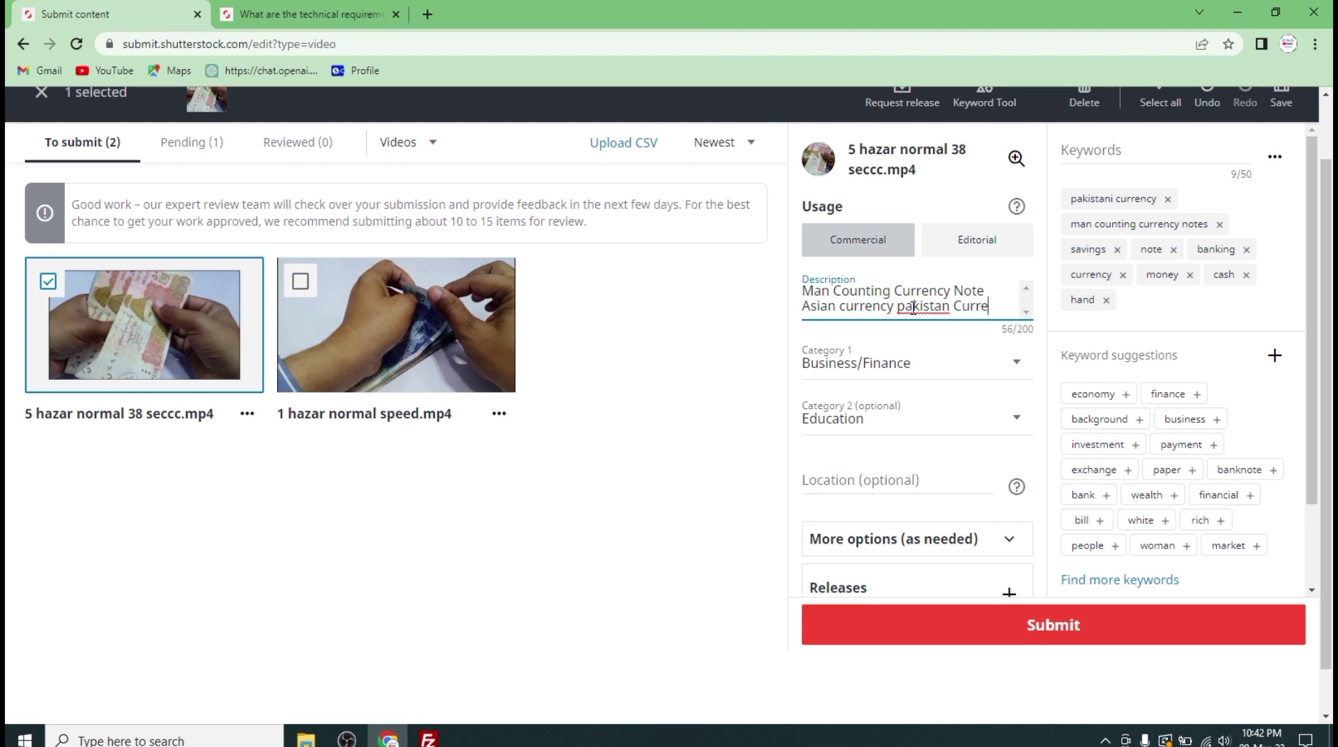
pyautogui.write('y')
# - Capitalize "Pakistan" in the description and submit the clip for review
pyautogui.press('Left')
pyautogui.press('Left')
pyautogui.press('Left')
pyautogui.press('Left')
pyautogui.press('Left')
pyautogui.press('Left')
pyautogui.press('Left')
pyautogui.press('Left')
pyautogui.press('Left')
pyautogui.press('Left')
pyautogui.press('Left')
pyautogui.press('Left')
pyautogui.press('Left')
pyautogui.press('BackSpace')
pyautogui.write('P')
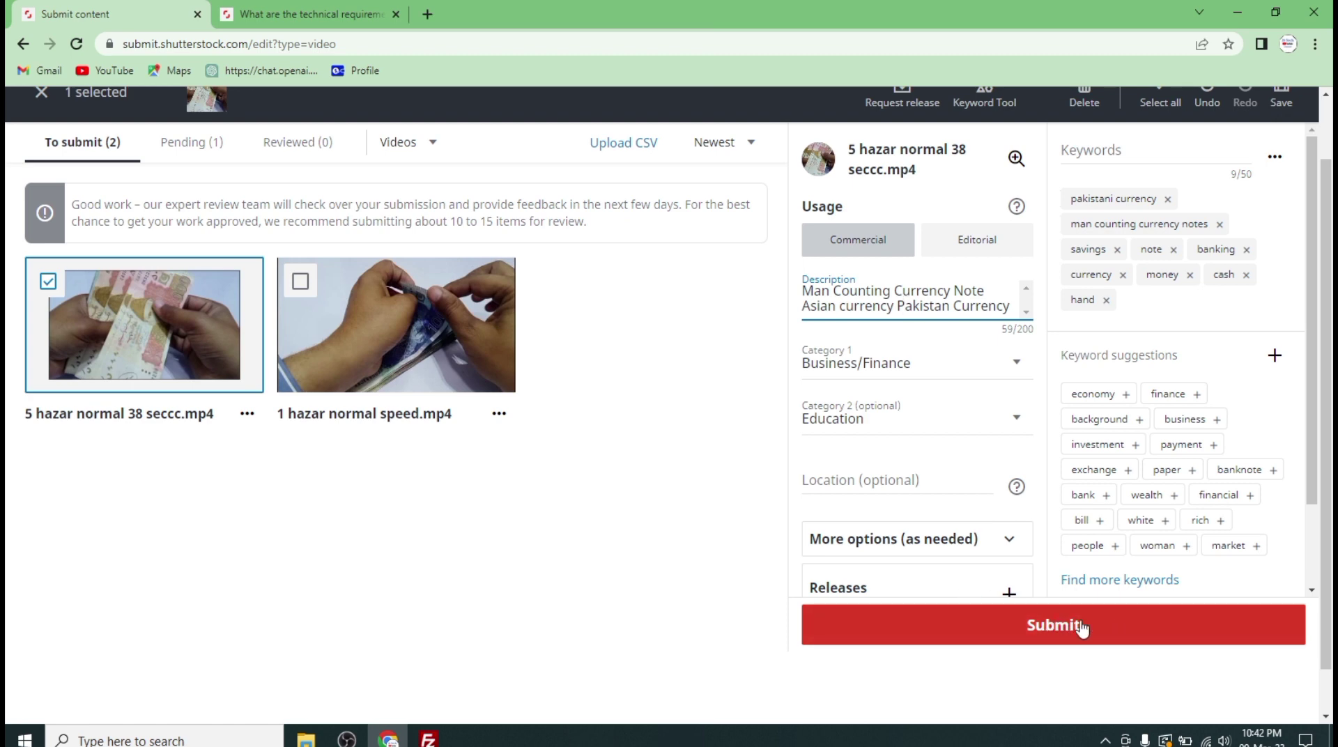
pyautogui.click(1052, 627)
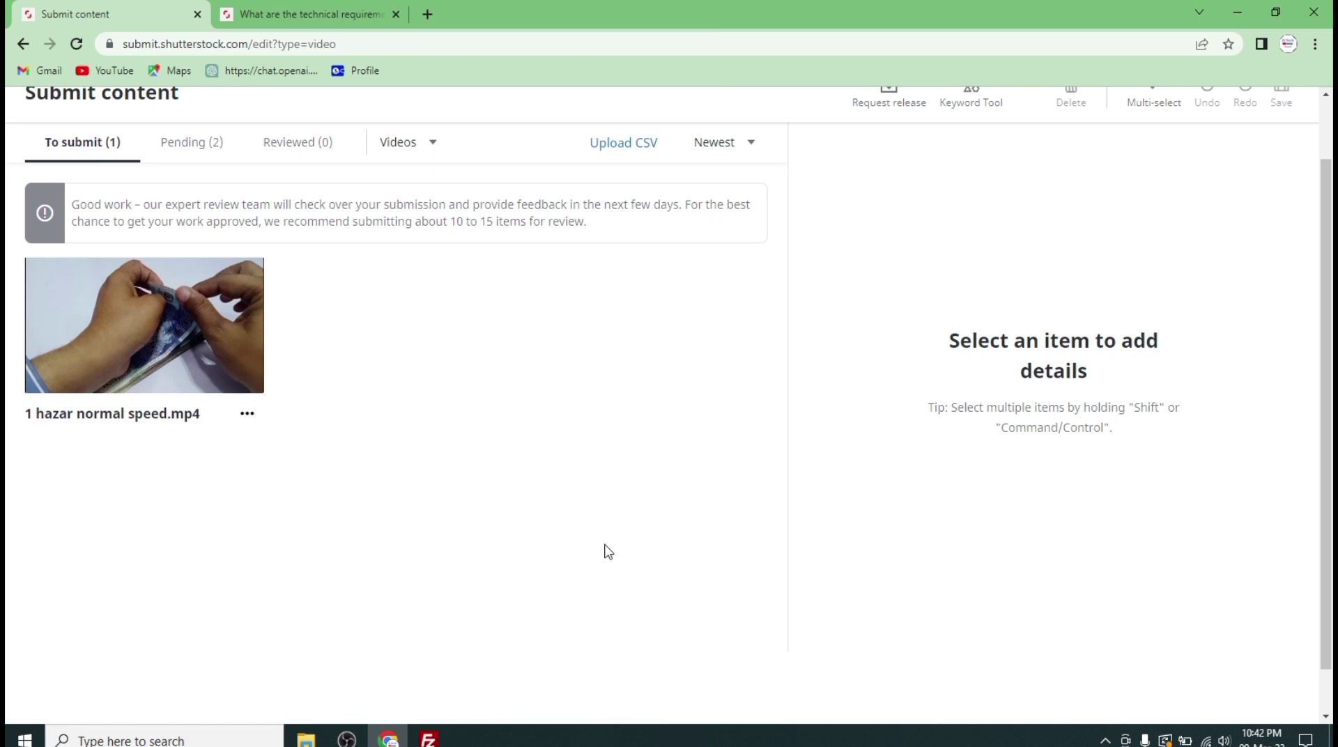
# - Check the details of the two submitted clips among the pending videos
pyautogui.click(204, 144)
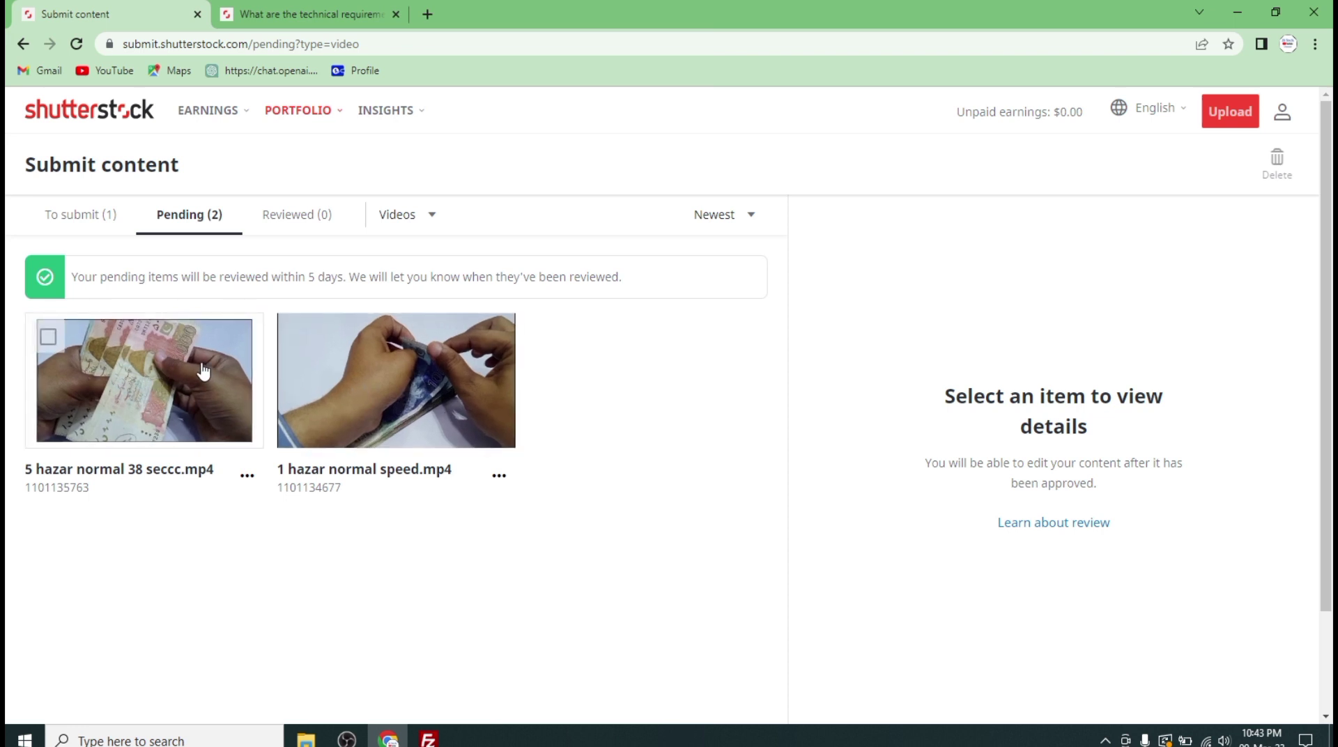
pyautogui.click(48, 339)
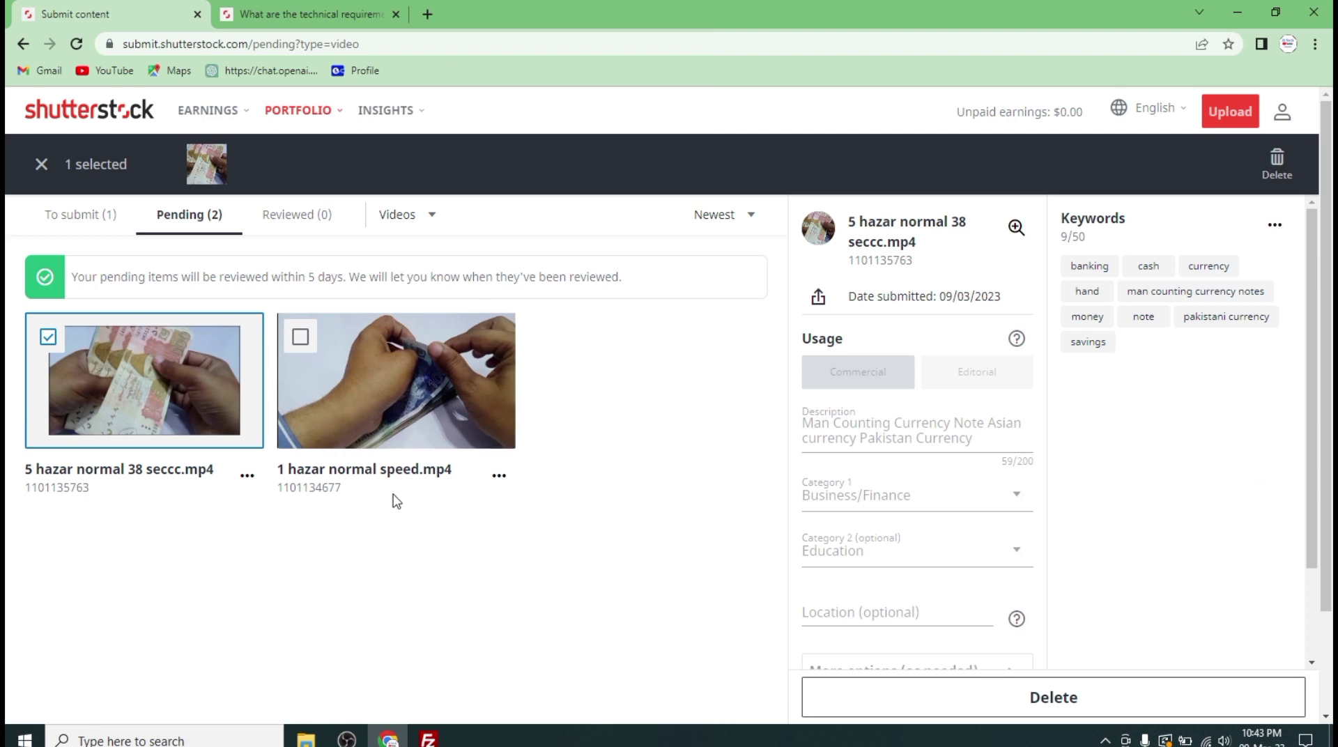
pyautogui.click(302, 341)
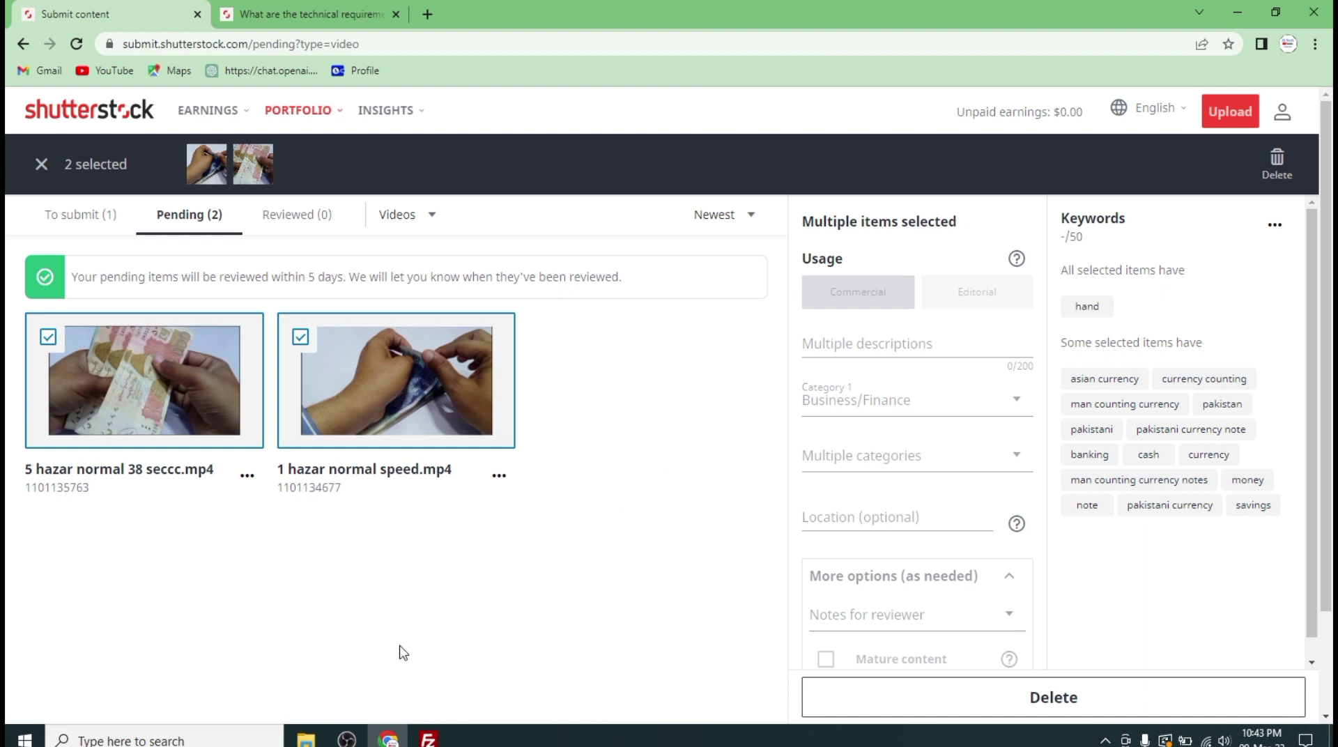
pyautogui.click(347, 739)
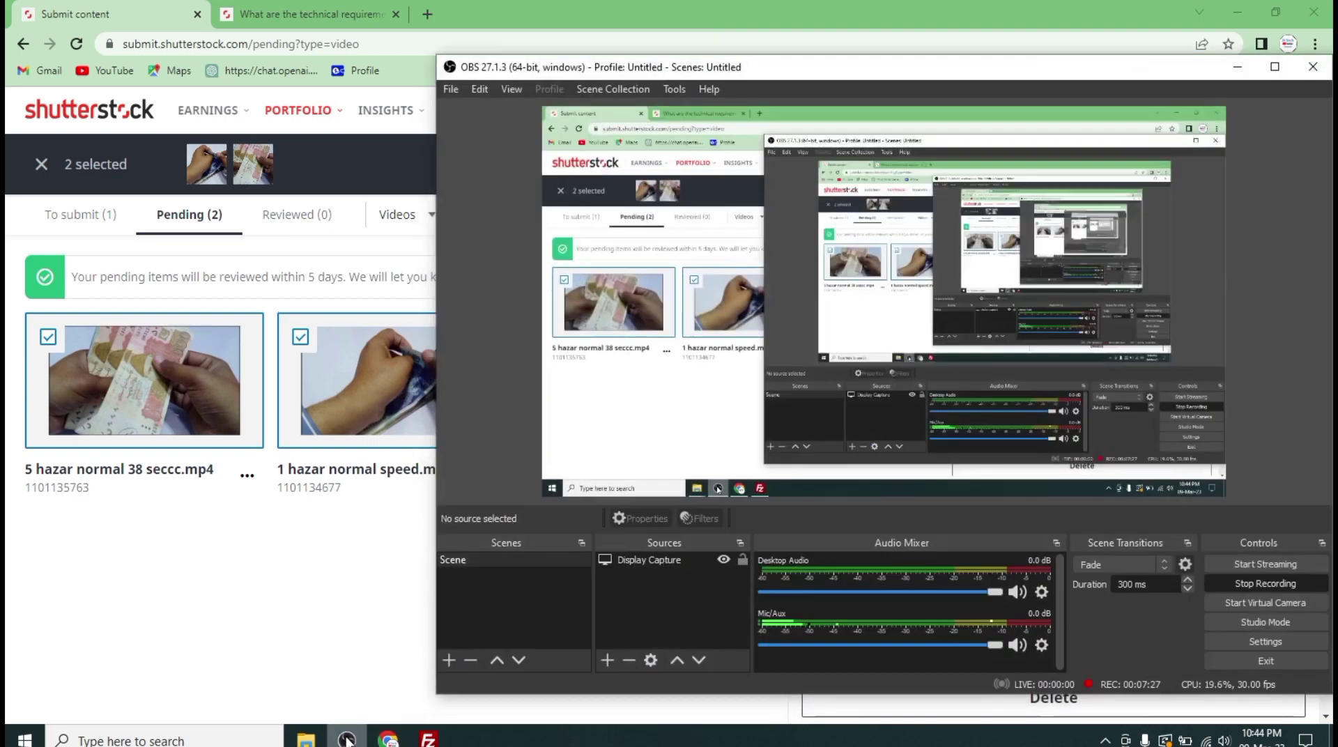